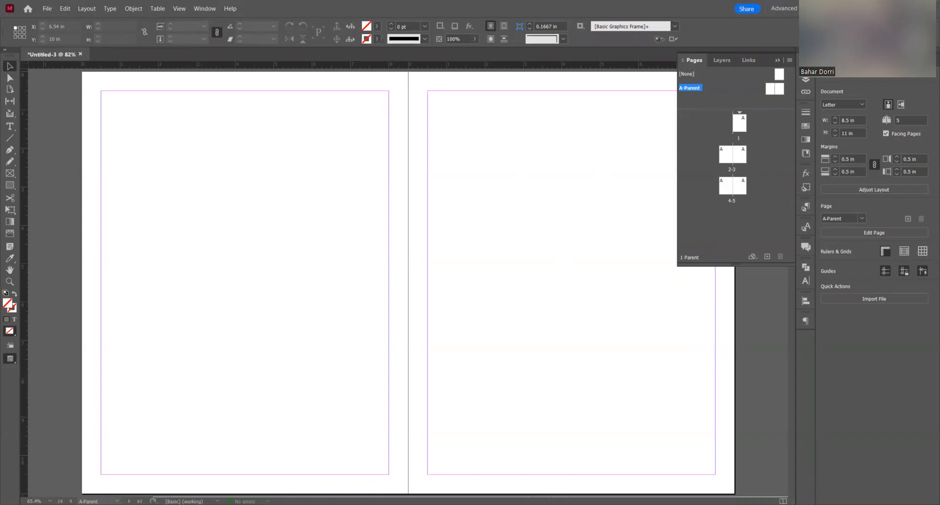
- Add a second parent spread to the document
{"action": "left_click", "coordinate": [806, 67]}
{"action": "left_click", "coordinate": [806, 67]}
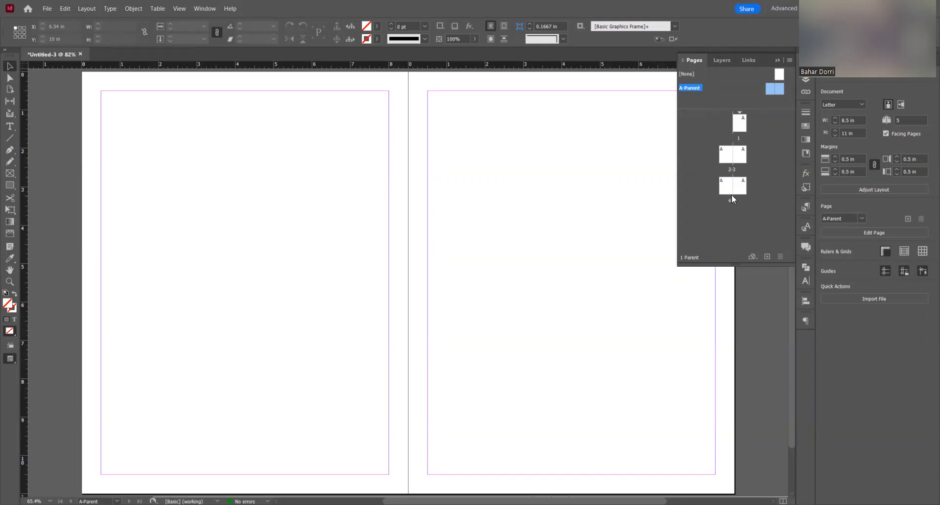
{"action": "left_click", "coordinate": [767, 257]}
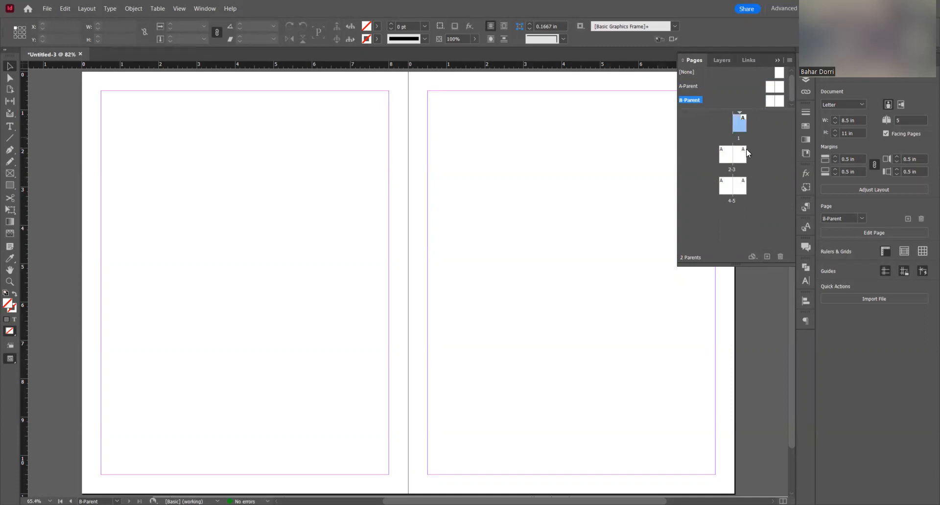
- Extend the document from five to seven pages and go to page 3
{"action": "left_click", "coordinate": [767, 257]}
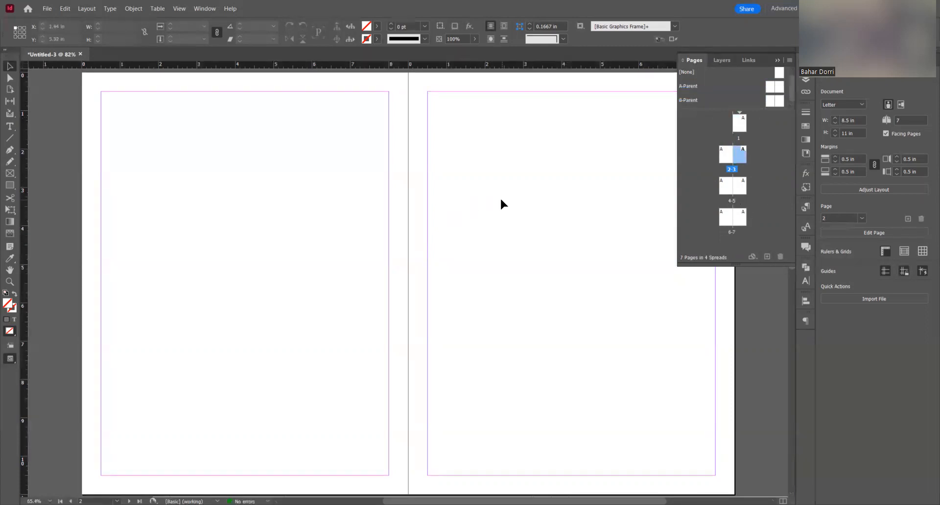
{"action": "double_click", "coordinate": [740, 156]}
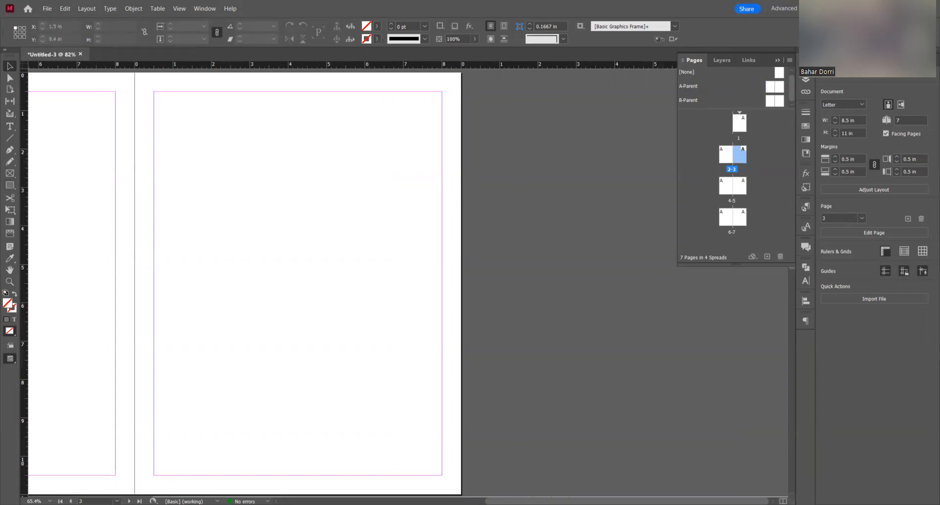
{"action": "left_click_drag", "start_coordinate": [602, 502], "coordinate": [518, 502]}
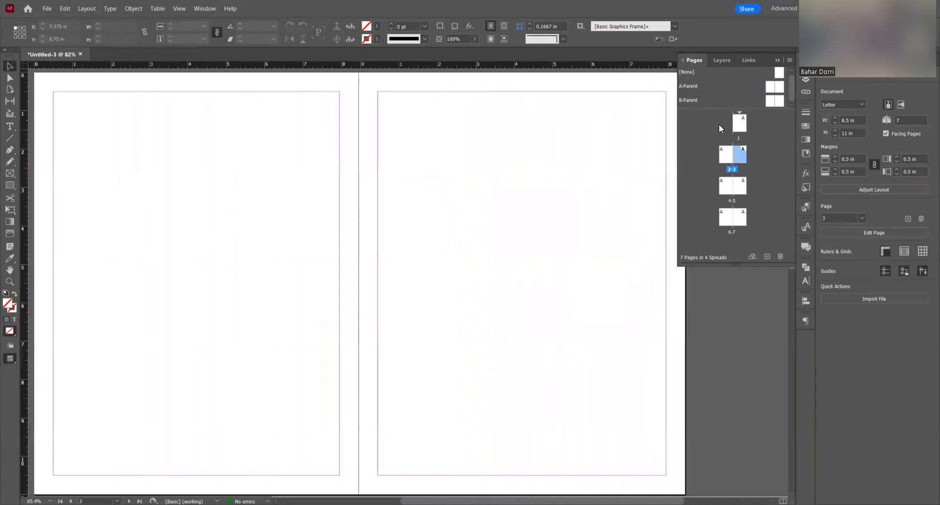
- Delete the B-Parent spread
{"action": "left_click", "coordinate": [776, 101]}
{"action": "left_click", "coordinate": [781, 256]}
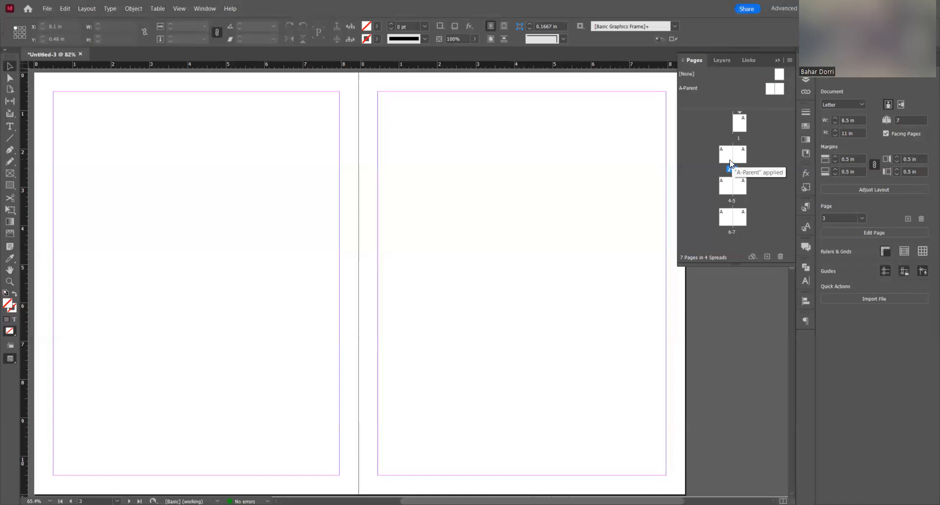
- Open the left page of the A-Parent spread for editing
{"action": "left_click", "coordinate": [771, 92]}
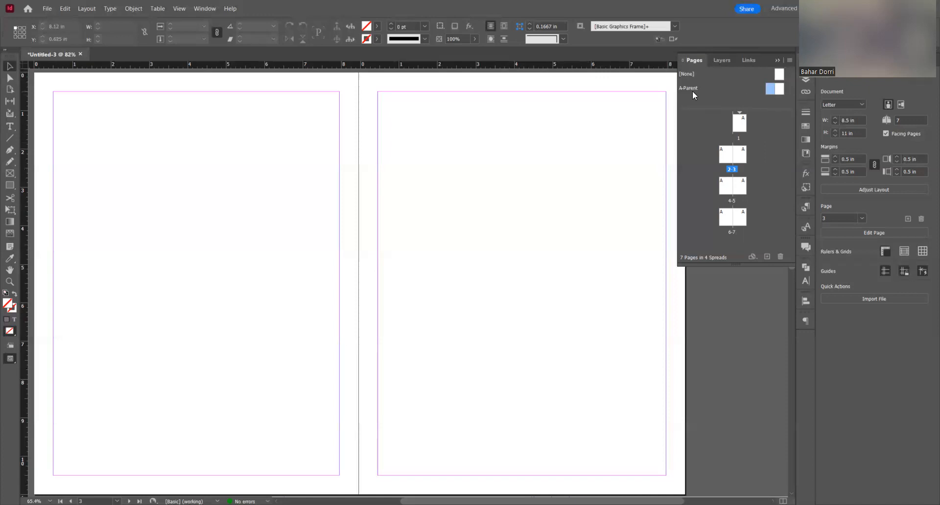
{"action": "double_click", "coordinate": [770, 88]}
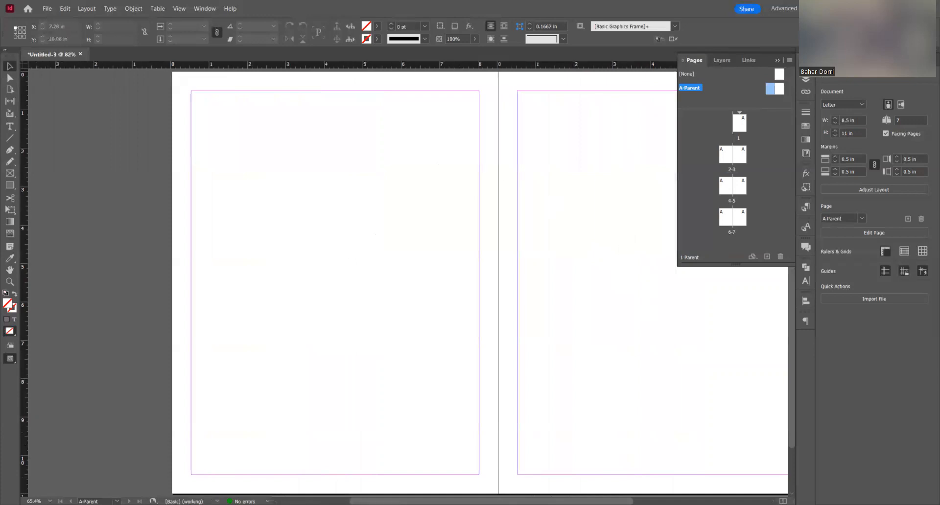
{"action": "left_click_drag", "start_coordinate": [592, 501], "coordinate": [622, 501]}
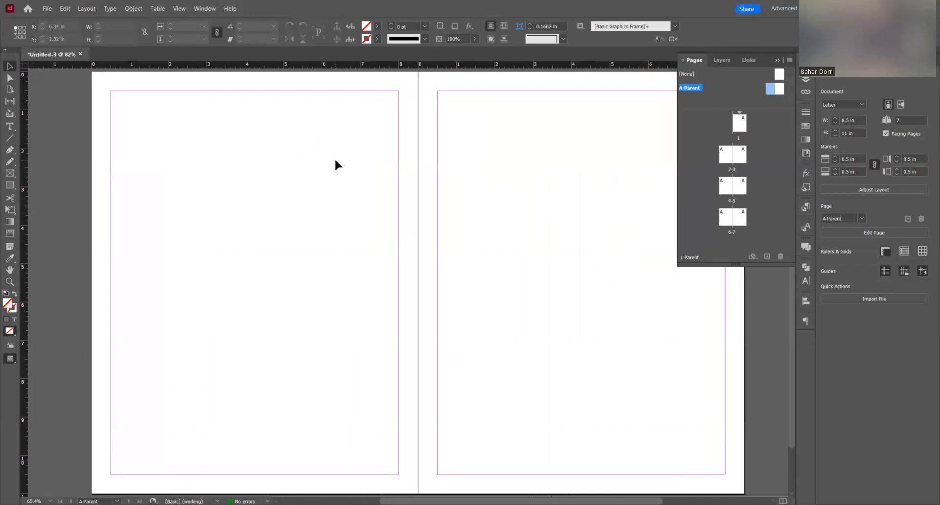
{"action": "scroll", "coordinate": [300, 206], "scroll_direction": "up", "scroll_amount": 2}
{"action": "scroll", "coordinate": [298, 204], "scroll_direction": "down", "scroll_amount": 2}
{"action": "scroll", "coordinate": [298, 204], "scroll_direction": "up", "scroll_amount": 2}
{"action": "scroll", "coordinate": [299, 203], "scroll_direction": "down", "scroll_amount": 2}
{"action": "scroll", "coordinate": [299, 204], "scroll_direction": "up", "scroll_amount": 2}
{"action": "scroll", "coordinate": [298, 204], "scroll_direction": "down", "scroll_amount": 2}
{"action": "scroll", "coordinate": [298, 204], "scroll_direction": "up", "scroll_amount": 2}
{"action": "scroll", "coordinate": [299, 204], "scroll_direction": "down", "scroll_amount": 2}
{"action": "scroll", "coordinate": [298, 203], "scroll_direction": "up", "scroll_amount": 1}
{"action": "scroll", "coordinate": [447, 203], "scroll_direction": "down", "scroll_amount": 1}
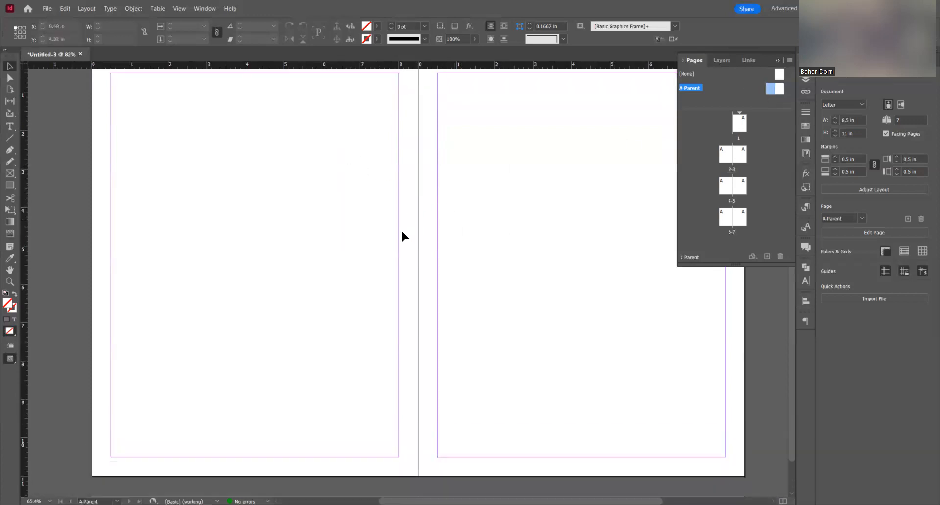
{"action": "scroll", "coordinate": [402, 232], "scroll_direction": "up", "scroll_amount": 1}
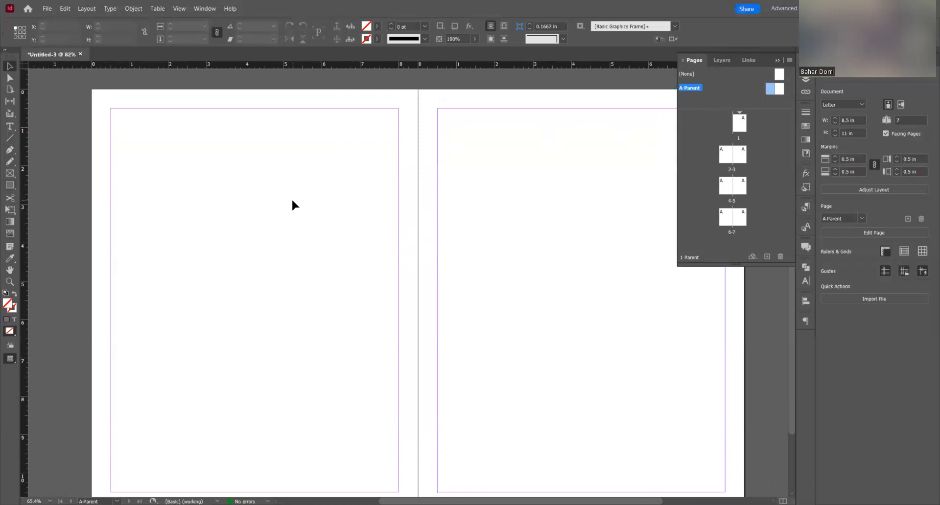
- Draw a rectangle over the whole left A-Parent page and extend it past the top edge, about 8.7 by 11.345 in
{"action": "scroll", "coordinate": [292, 197], "scroll_direction": "down", "scroll_amount": 1}
{"action": "scroll", "coordinate": [292, 197], "scroll_direction": "down", "scroll_amount": 1}
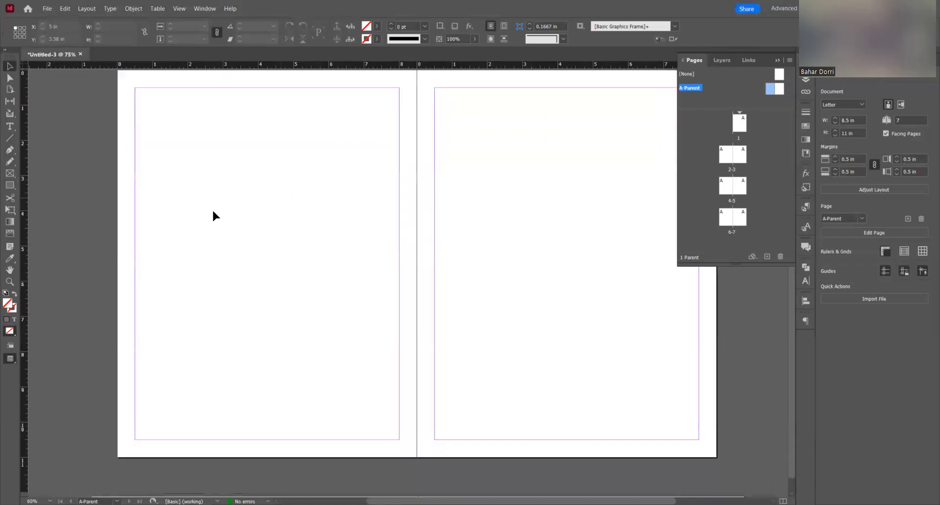
{"action": "left_click", "coordinate": [14, 184]}
{"action": "mouse_move", "coordinate": [113, 69]}
{"action": "left_mouse_down"}
{"action": "mouse_move", "coordinate": [162, 95]}
{"action": "mouse_move", "coordinate": [384, 344]}
{"action": "mouse_move", "coordinate": [419, 446]}
{"action": "mouse_move", "coordinate": [415, 466]}
{"action": "left_mouse_up"}
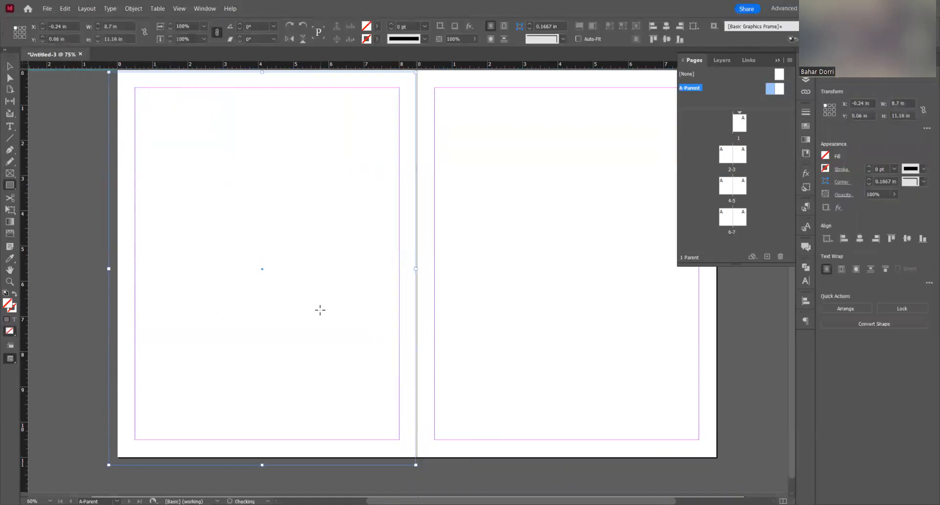
{"action": "scroll", "coordinate": [303, 220], "scroll_direction": "up", "scroll_amount": 1}
{"action": "left_click", "coordinate": [10, 65]}
{"action": "left_click_drag", "start_coordinate": [262, 107], "coordinate": [263, 100]}
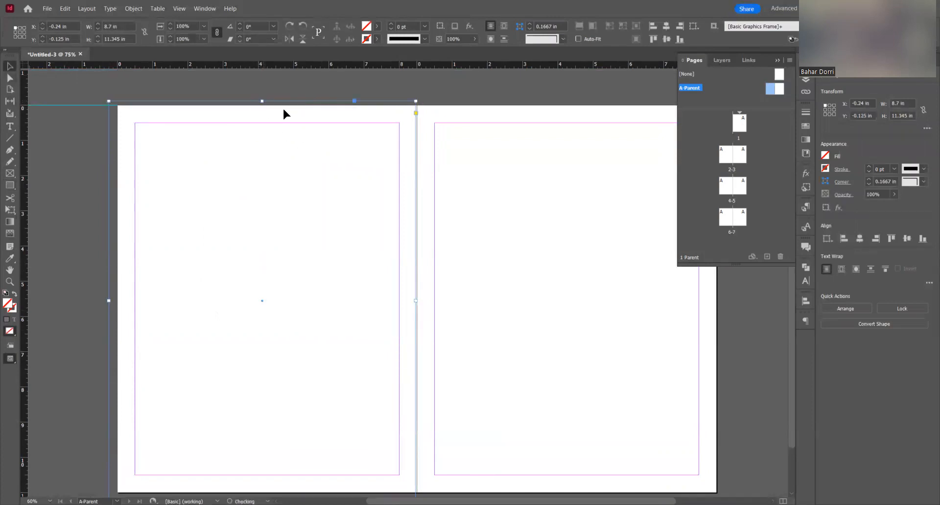
- Fill the left parent page's rectangle with the green swatch C=75 M=5 Y=100 K=0
{"action": "left_click", "coordinate": [369, 105]}
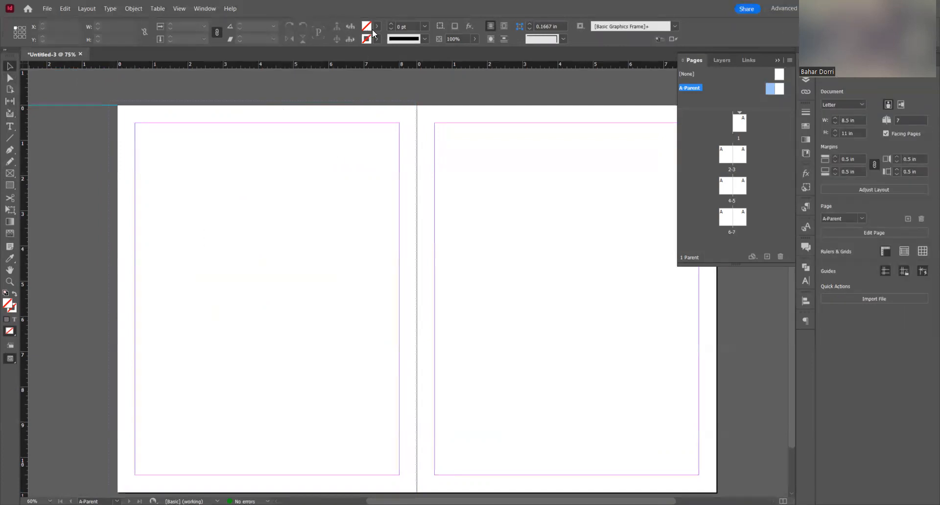
{"action": "left_click", "coordinate": [375, 101]}
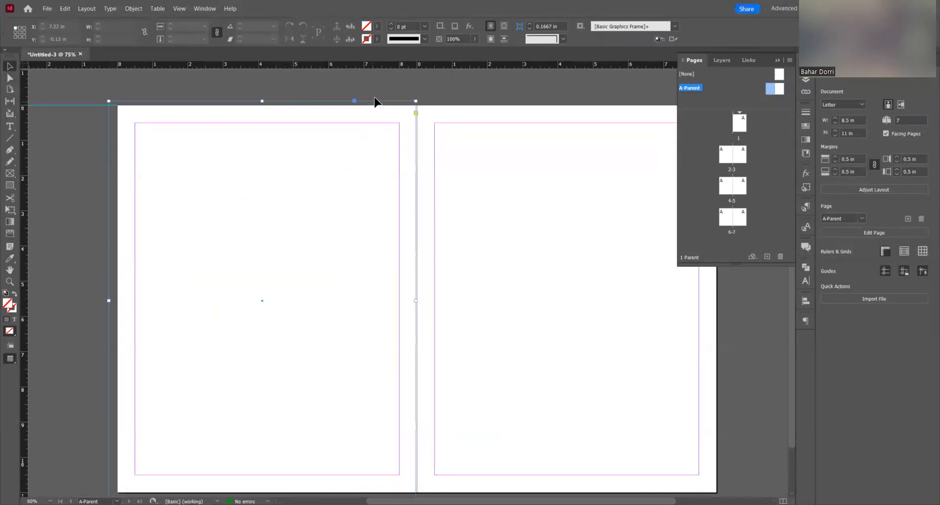
{"action": "left_click", "coordinate": [377, 26]}
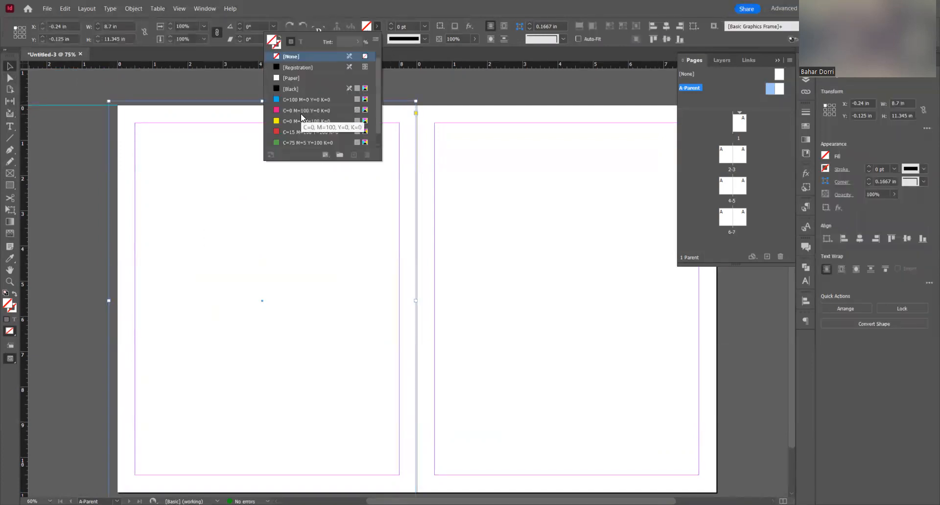
{"action": "scroll", "coordinate": [303, 132], "scroll_direction": "down", "scroll_amount": 1}
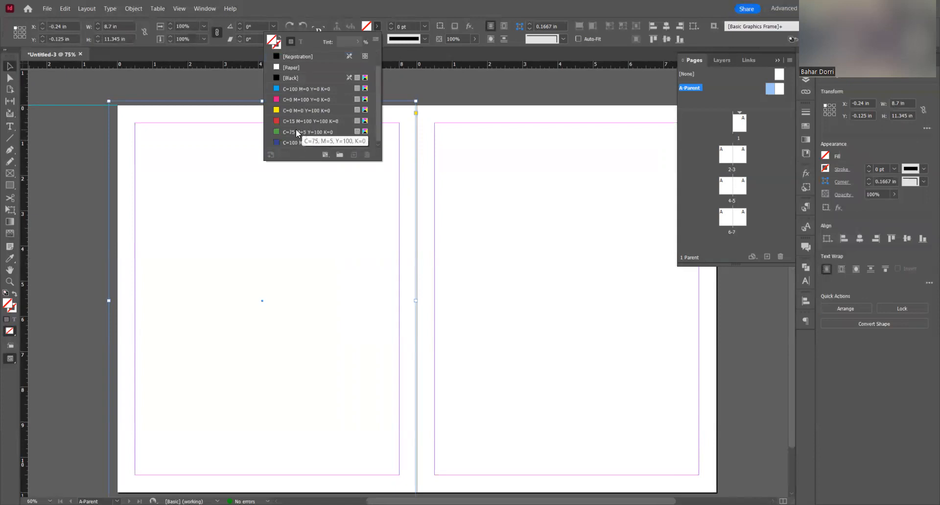
{"action": "left_click", "coordinate": [297, 130]}
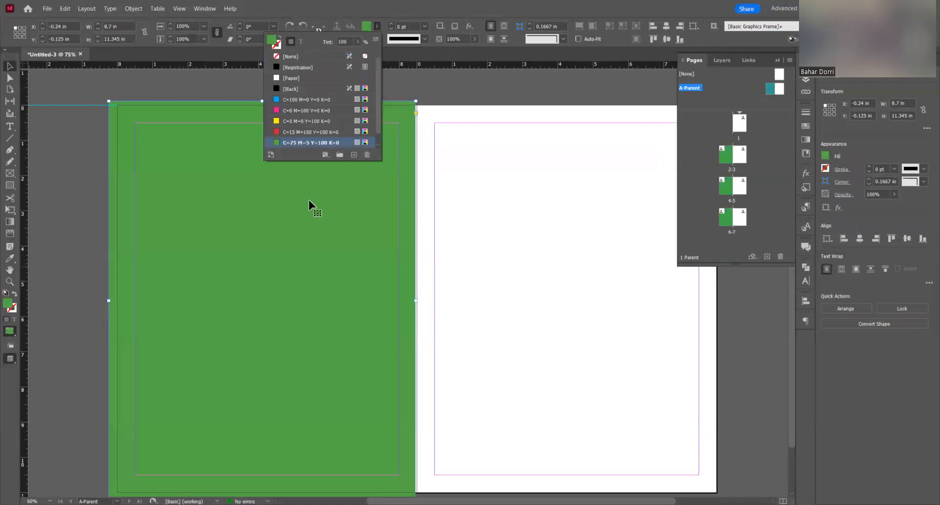
{"action": "left_click", "coordinate": [758, 191]}
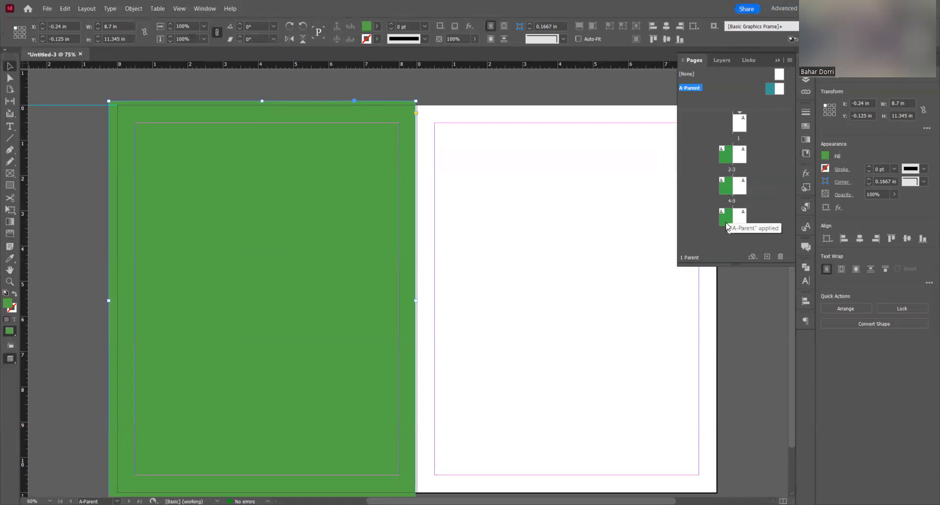
- Examine spreads 2-3, 4-5 and 6-7 to see how the parent's left-page background applies to them
{"action": "left_click", "coordinate": [726, 155]}
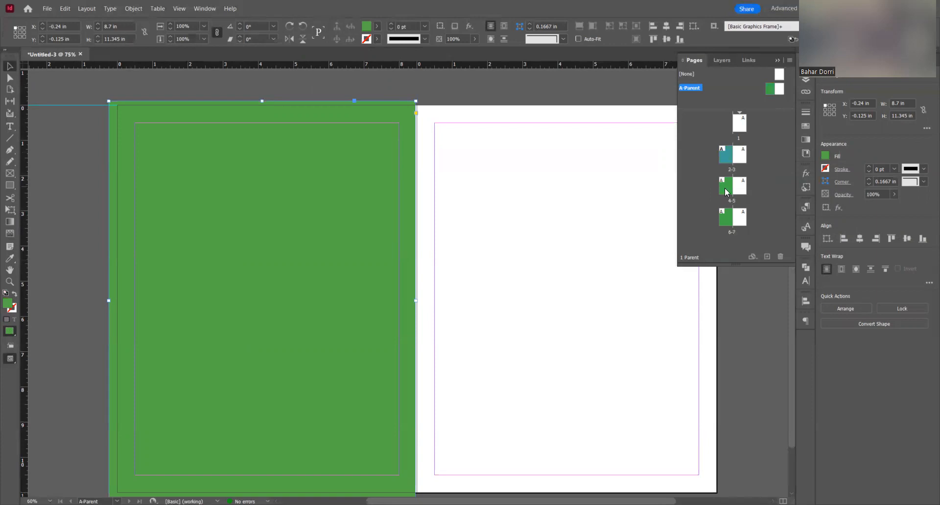
{"action": "left_click", "coordinate": [727, 216]}
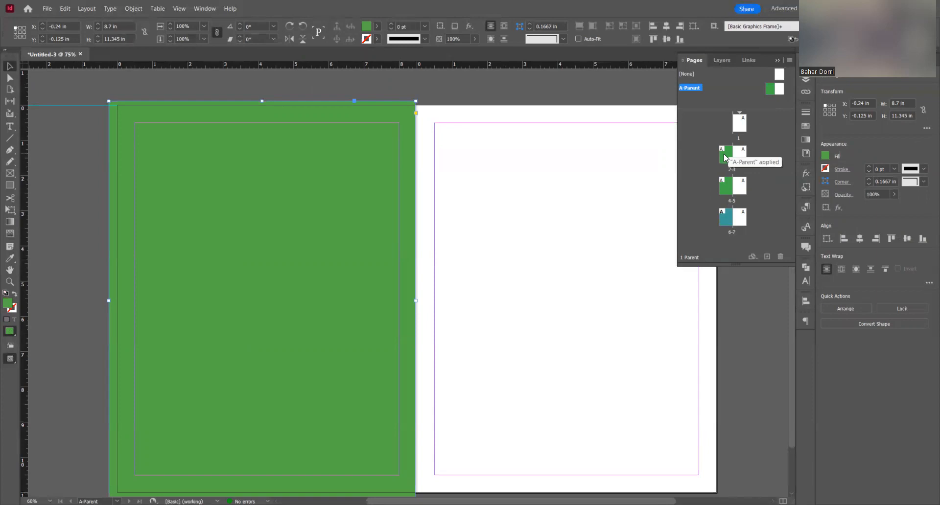
{"action": "double_click", "coordinate": [725, 157]}
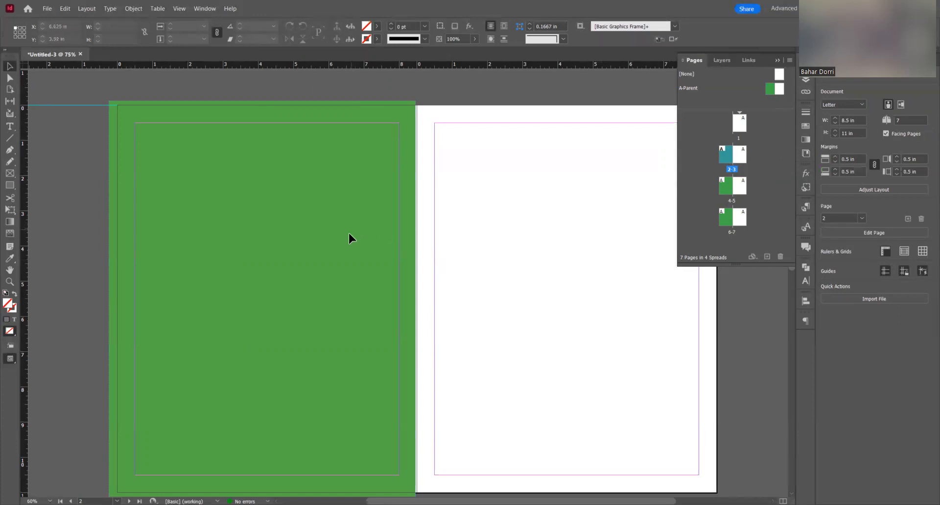
{"action": "scroll", "coordinate": [298, 338], "scroll_direction": "down", "scroll_amount": 3}
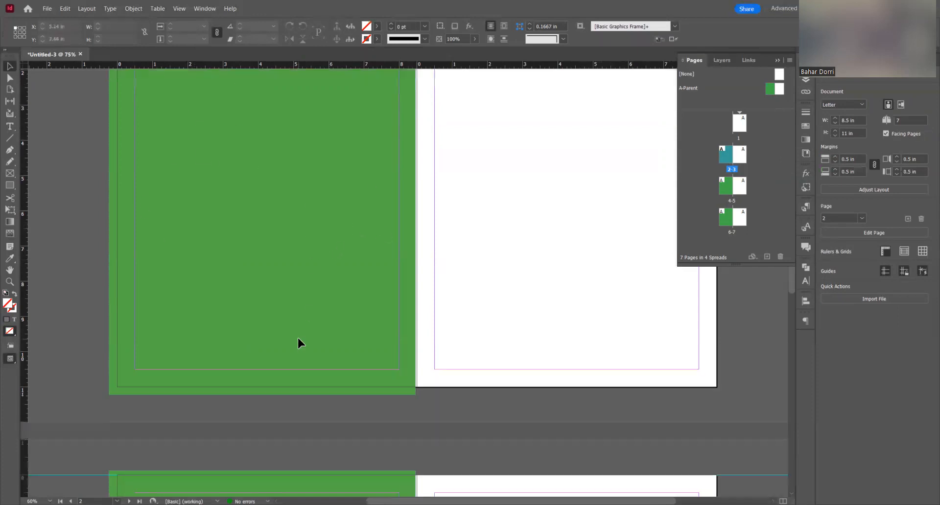
{"action": "scroll", "coordinate": [298, 336], "scroll_direction": "down", "scroll_amount": 9}
{"action": "scroll", "coordinate": [298, 329], "scroll_direction": "up", "scroll_amount": 10}
{"action": "scroll", "coordinate": [300, 335], "scroll_direction": "down", "scroll_amount": 11}
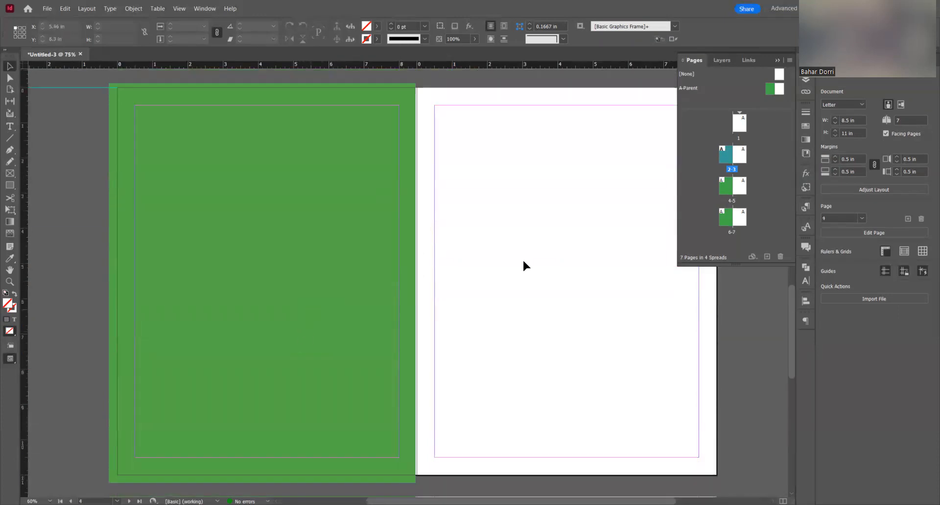
{"action": "left_click", "coordinate": [730, 193]}
{"action": "scroll", "coordinate": [348, 259], "scroll_direction": "down", "scroll_amount": 9}
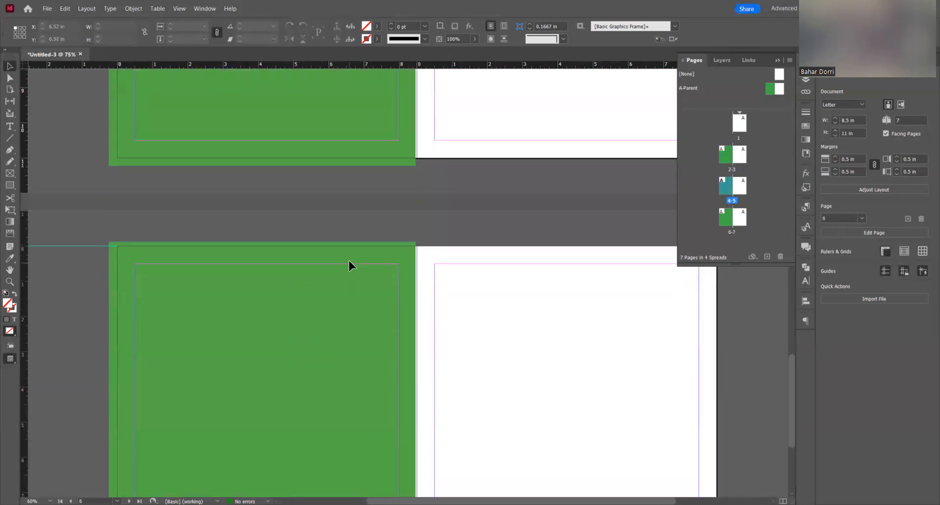
{"action": "scroll", "coordinate": [354, 258], "scroll_direction": "up", "scroll_amount": 8}
{"action": "scroll", "coordinate": [363, 293], "scroll_direction": "down", "scroll_amount": 8}
{"action": "scroll", "coordinate": [363, 292], "scroll_direction": "up", "scroll_amount": 5}
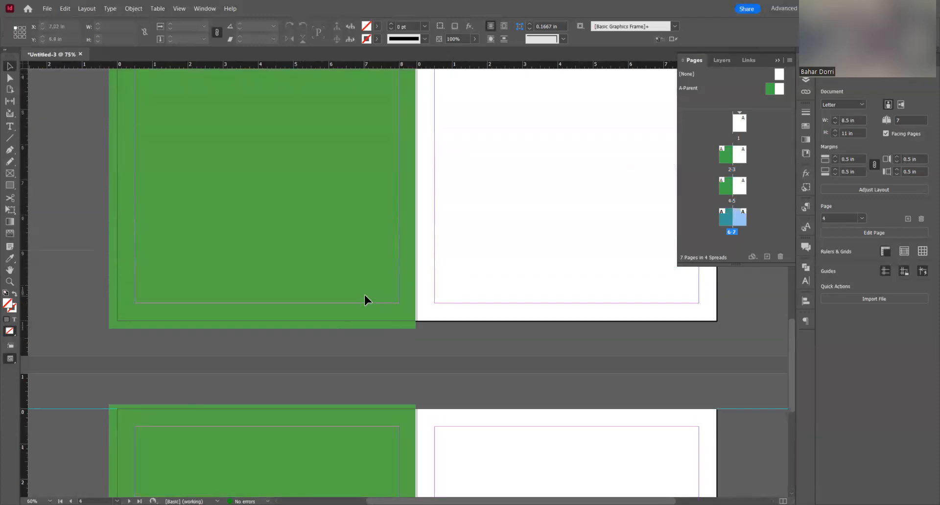
{"action": "scroll", "coordinate": [364, 293], "scroll_direction": "down", "scroll_amount": 5}
{"action": "scroll", "coordinate": [363, 293], "scroll_direction": "up", "scroll_amount": 8}
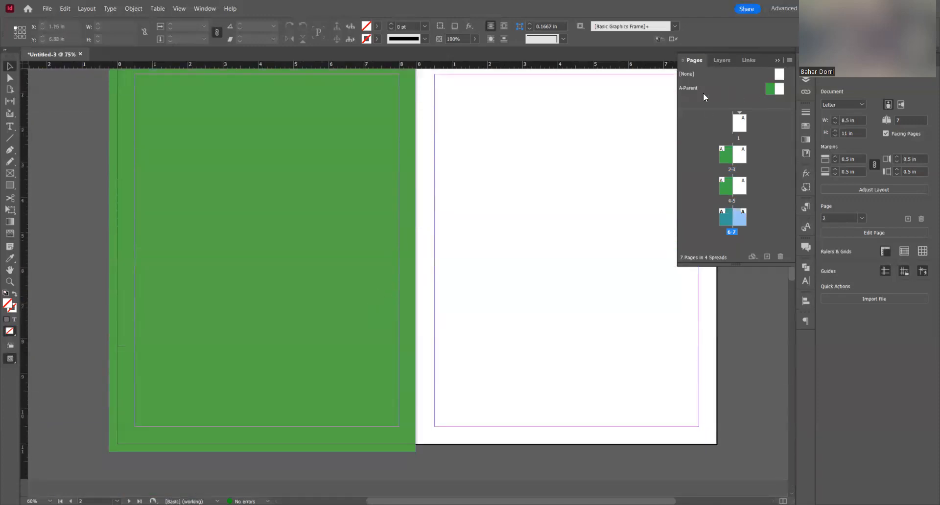
- Open the right page of A-Parent and draw a rectangle covering it, about 8.54 by 11.46 in
{"action": "left_click", "coordinate": [780, 92]}
{"action": "double_click", "coordinate": [778, 89]}
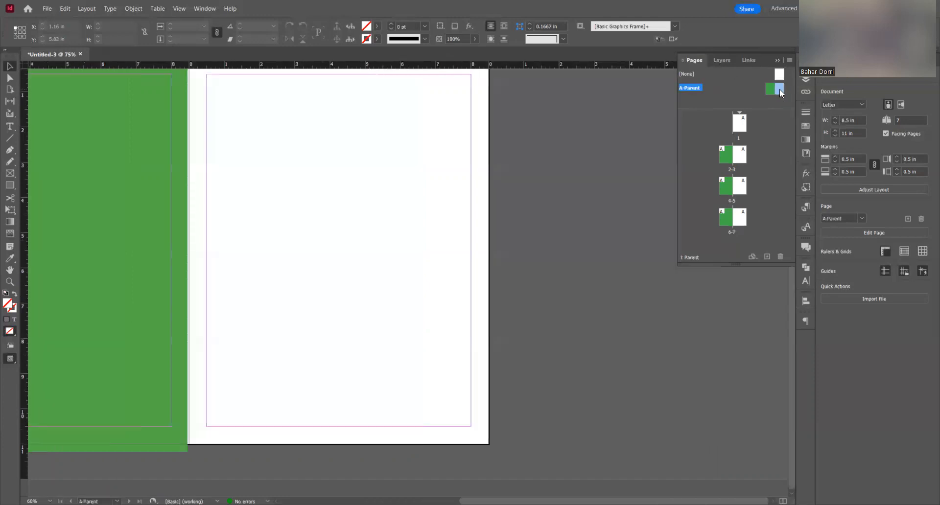
{"action": "scroll", "coordinate": [356, 243], "scroll_direction": "up", "scroll_amount": 2}
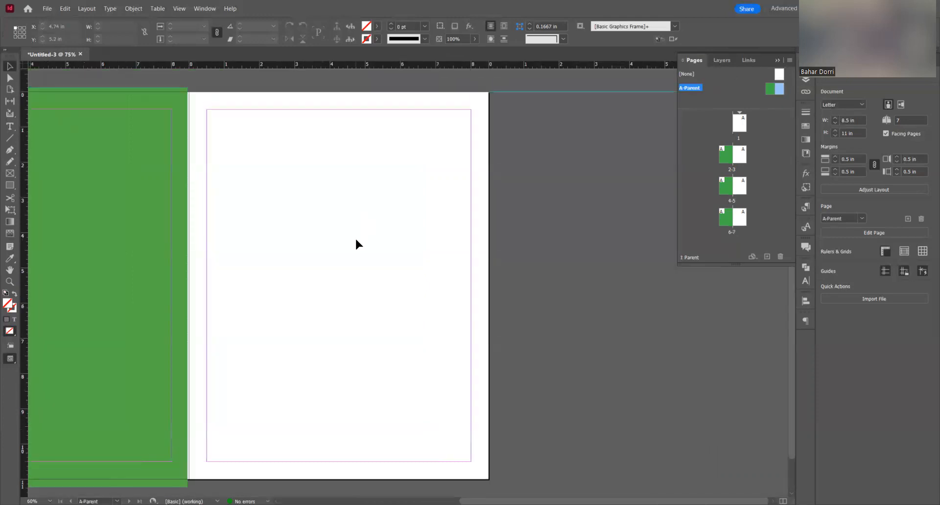
{"action": "left_click", "coordinate": [10, 185]}
{"action": "left_click_drag", "start_coordinate": [189, 86], "coordinate": [490, 489]}
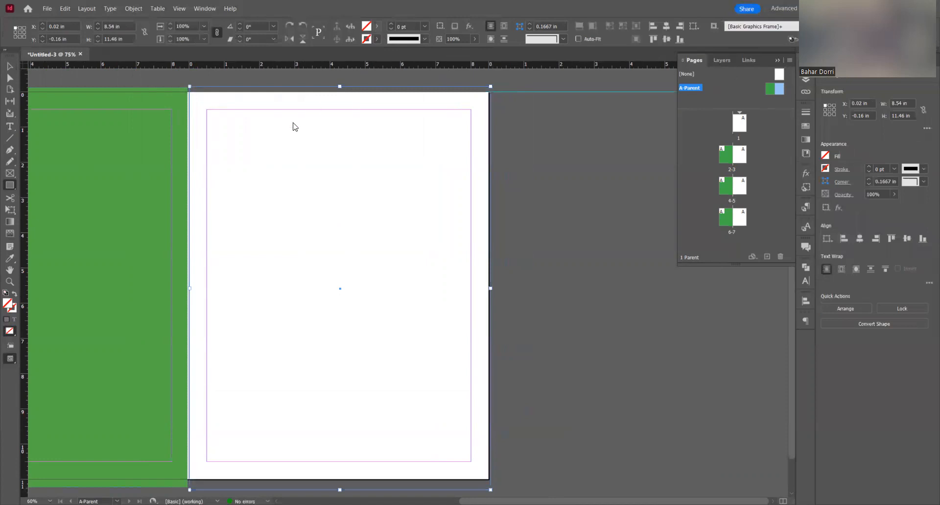
- Fill the right parent page's rectangle with the dark blue swatch at a 54% tint
{"action": "scroll", "coordinate": [294, 126], "scroll_direction": "down", "scroll_amount": 1}
{"action": "left_click", "coordinate": [293, 143]}
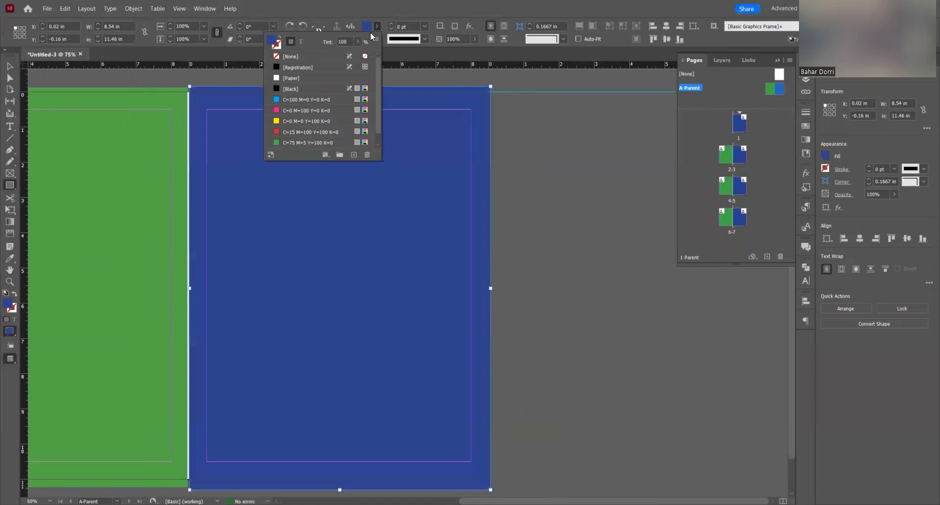
{"action": "left_click", "coordinate": [358, 41]}
{"action": "left_click_drag", "start_coordinate": [361, 54], "coordinate": [334, 53]}
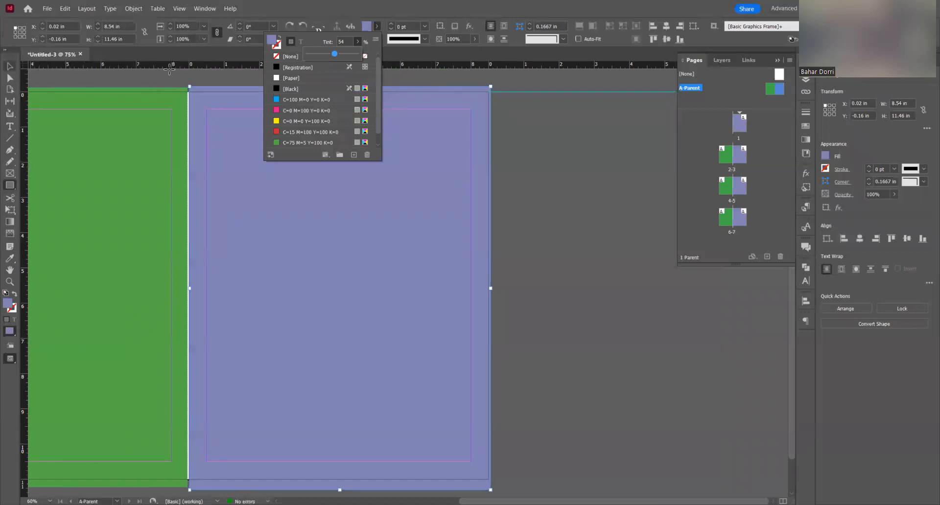
{"action": "left_click", "coordinate": [527, 266]}
{"action": "left_click", "coordinate": [521, 264]}
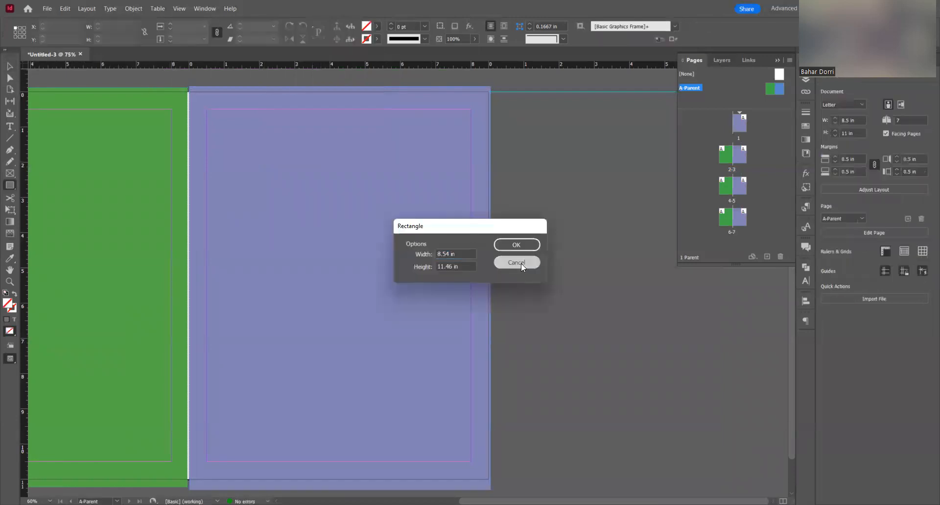
- Extend the blue rectangle's left edge to the green rectangle, making it about 8.6 in wide
{"action": "left_click", "coordinate": [11, 67]}
{"action": "left_click", "coordinate": [205, 294]}
{"action": "left_click_drag", "start_coordinate": [189, 289], "coordinate": [188, 289]}
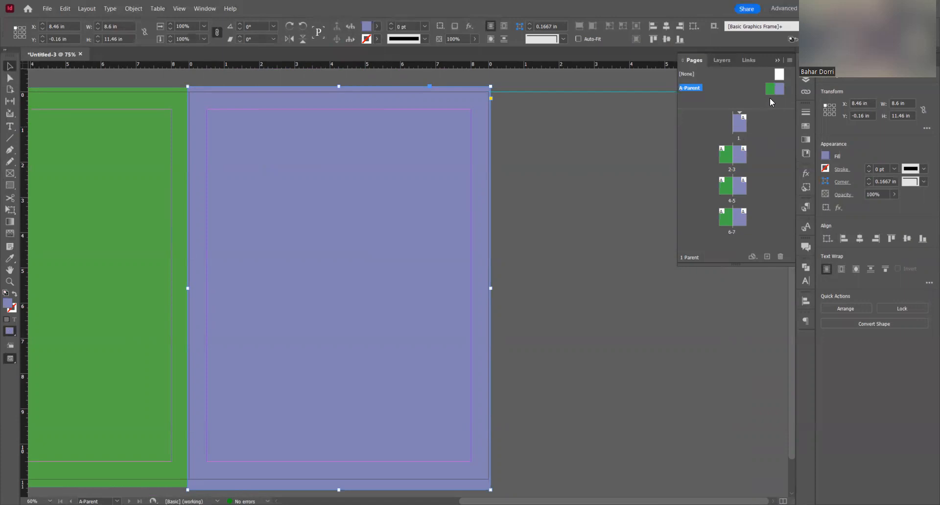
- Examine spreads 2-3 and 4-5 to see how the parent's two page backgrounds apply to them
{"action": "scroll", "coordinate": [227, 197], "scroll_direction": "down", "scroll_amount": 2}
{"action": "scroll", "coordinate": [271, 191], "scroll_direction": "up", "scroll_amount": 3}
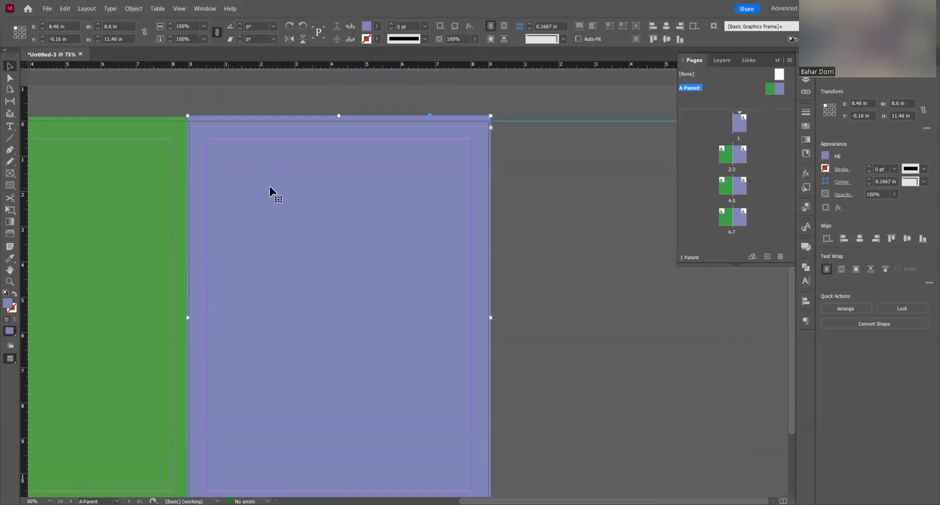
{"action": "double_click", "coordinate": [736, 157]}
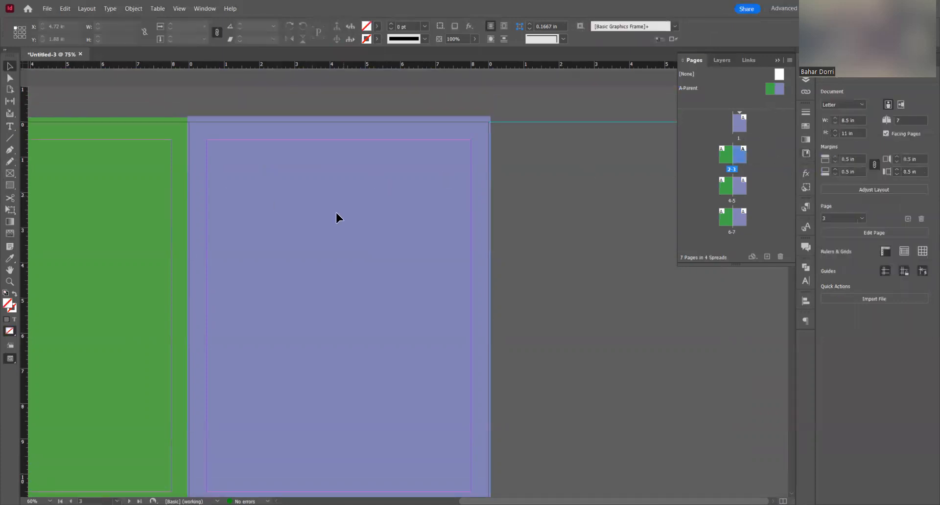
{"action": "scroll", "coordinate": [338, 210], "scroll_direction": "down", "scroll_amount": 6}
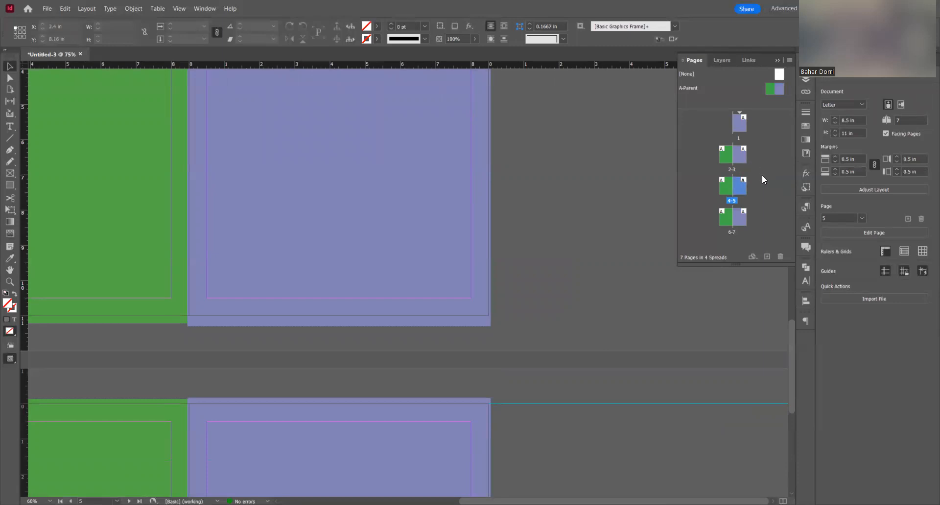
{"action": "left_click", "coordinate": [735, 158]}
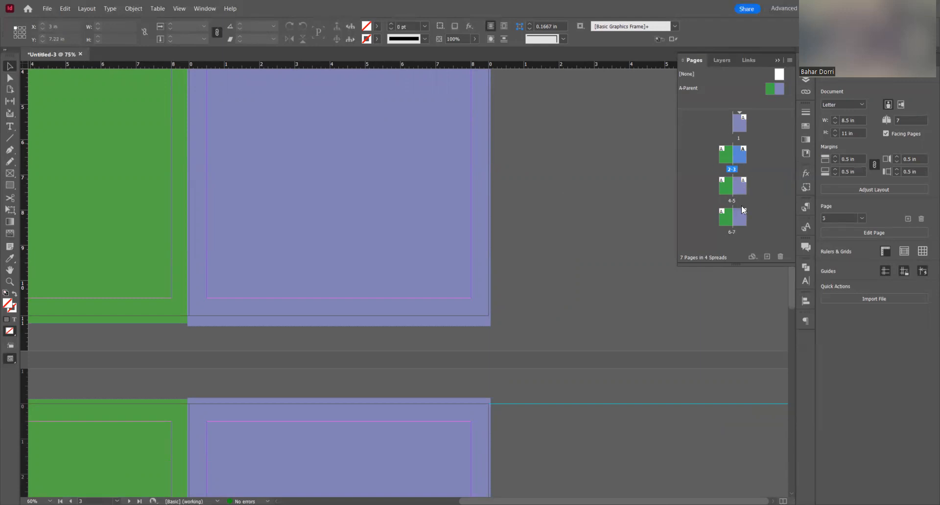
{"action": "double_click", "coordinate": [739, 154]}
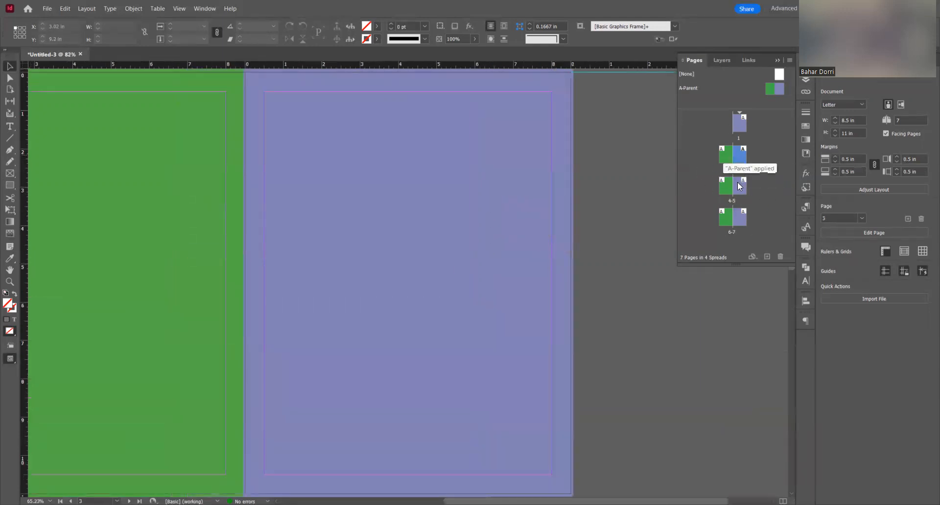
{"action": "scroll", "coordinate": [416, 217], "scroll_direction": "up", "scroll_amount": 2}
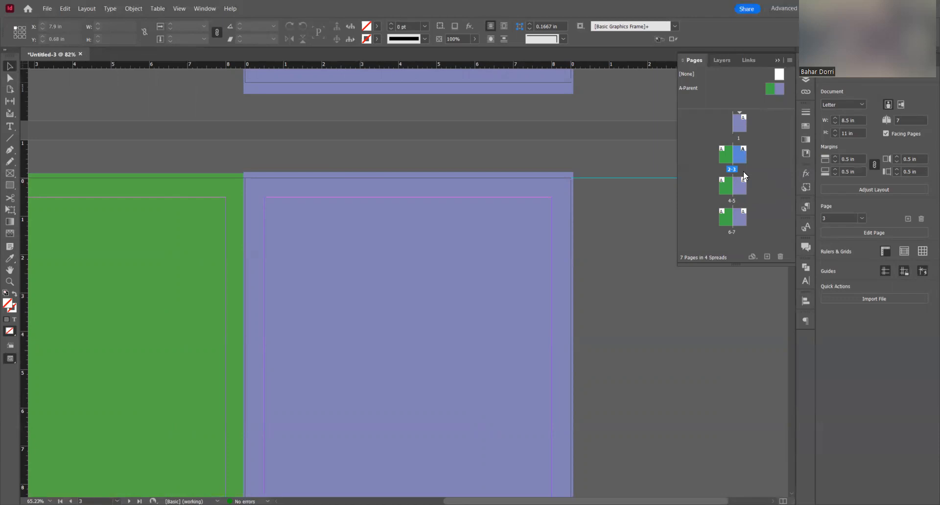
{"action": "scroll", "coordinate": [377, 308], "scroll_direction": "down", "scroll_amount": 5}
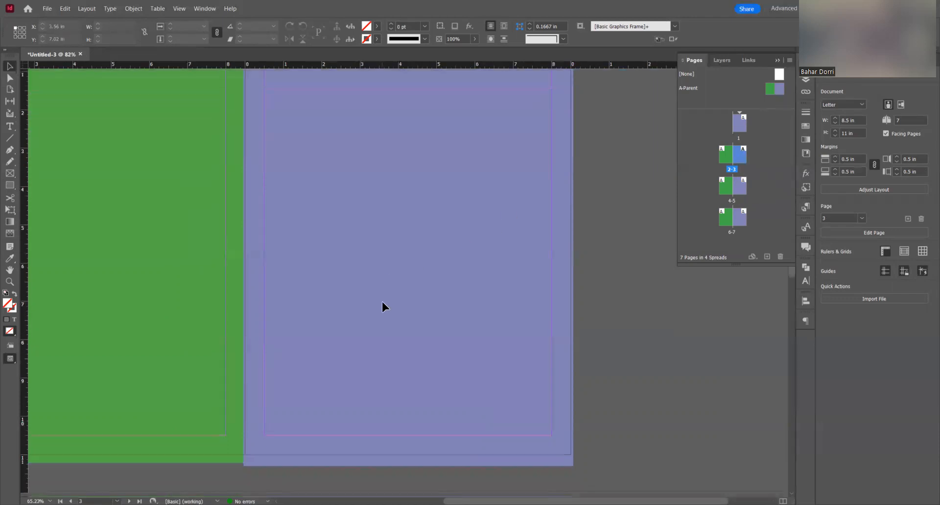
{"action": "scroll", "coordinate": [420, 245], "scroll_direction": "up", "scroll_amount": 3}
{"action": "scroll", "coordinate": [526, 260], "scroll_direction": "down", "scroll_amount": 7}
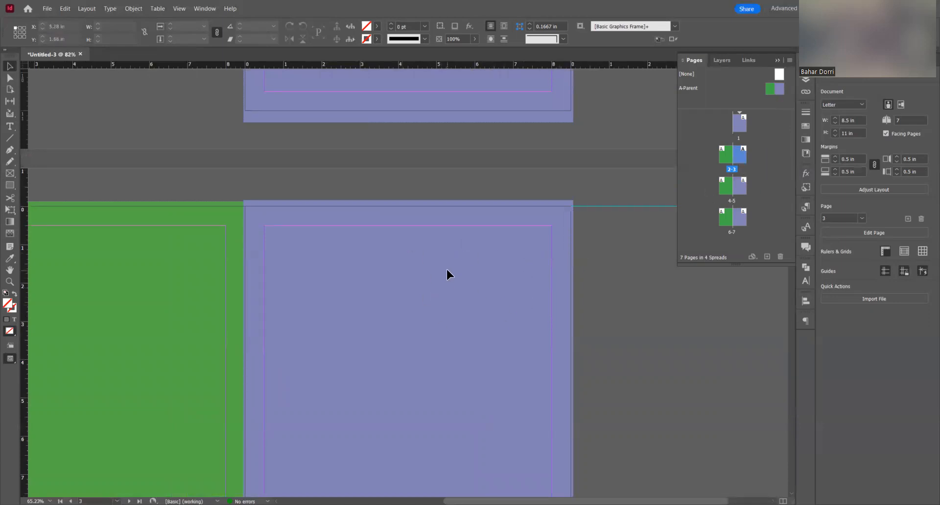
{"action": "scroll", "coordinate": [443, 269], "scroll_direction": "down", "scroll_amount": 1}
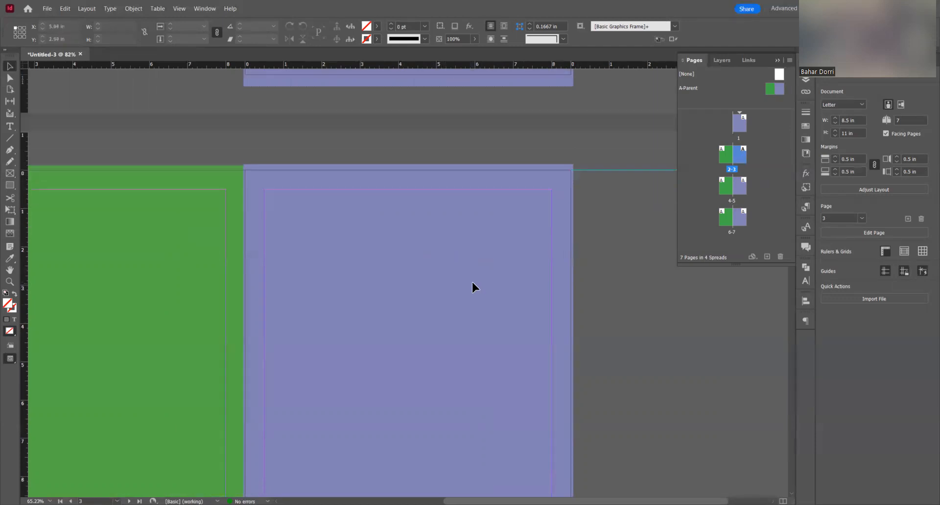
{"action": "scroll", "coordinate": [471, 286], "scroll_direction": "down", "scroll_amount": 1}
- On page 3, override the parent's blue rectangle and shorten it from above and below to about 6.08 in high, starting at about Y 3.22 in
{"action": "double_click", "coordinate": [742, 152]}
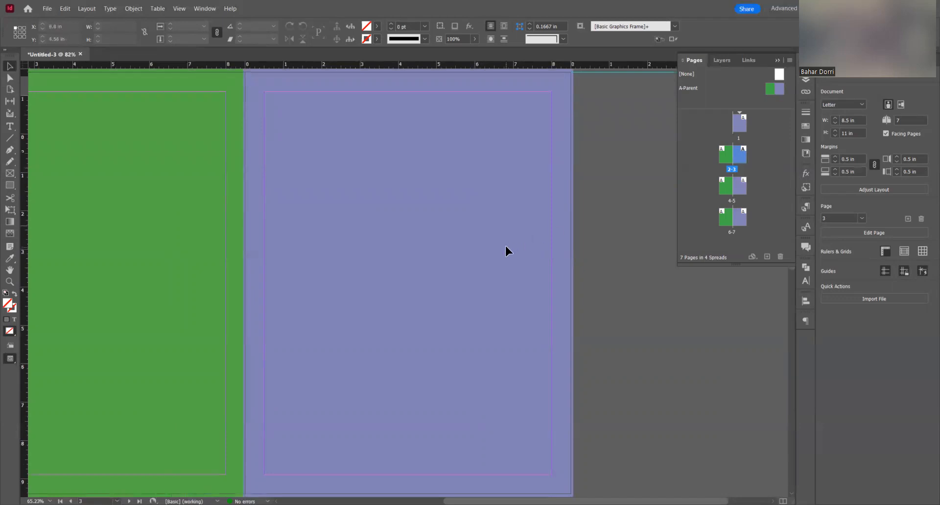
{"action": "scroll", "coordinate": [481, 248], "scroll_direction": "up", "scroll_amount": 2}
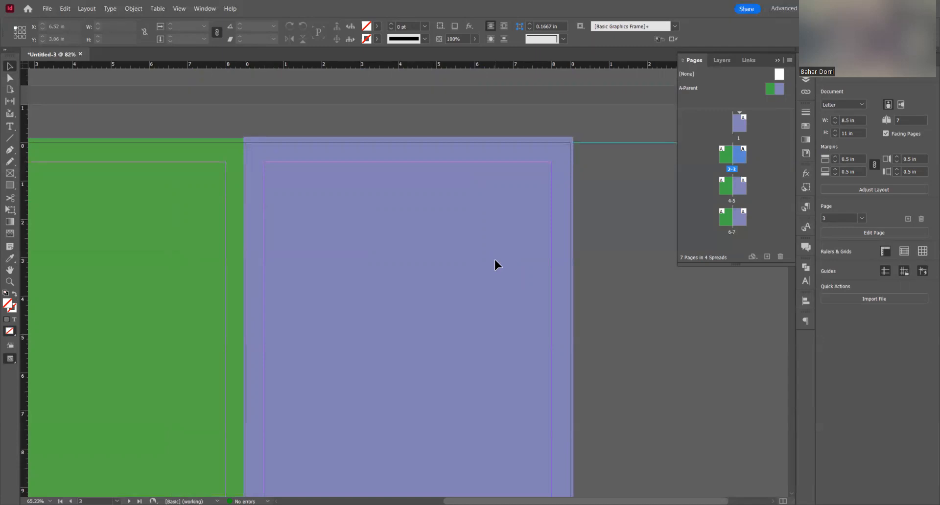
{"action": "left_click", "coordinate": [414, 212]}
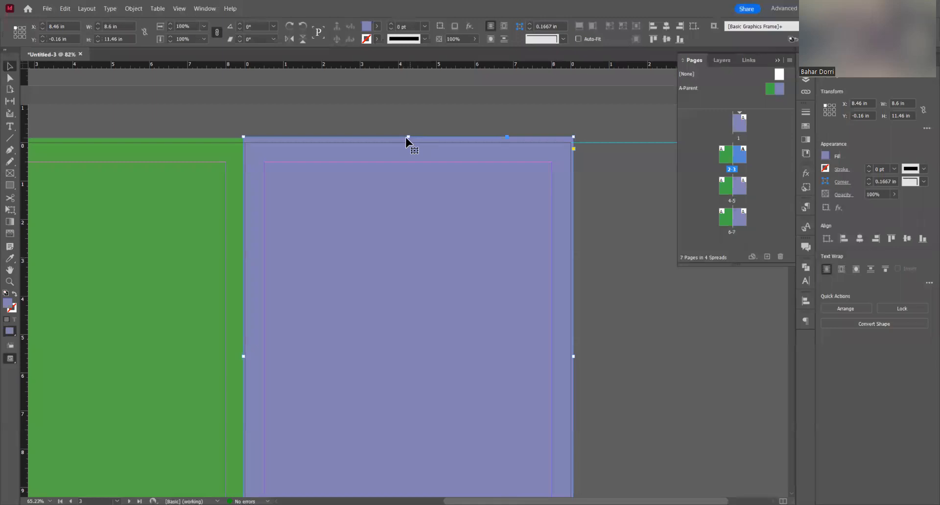
{"action": "left_click_drag", "start_coordinate": [407, 139], "coordinate": [409, 267]}
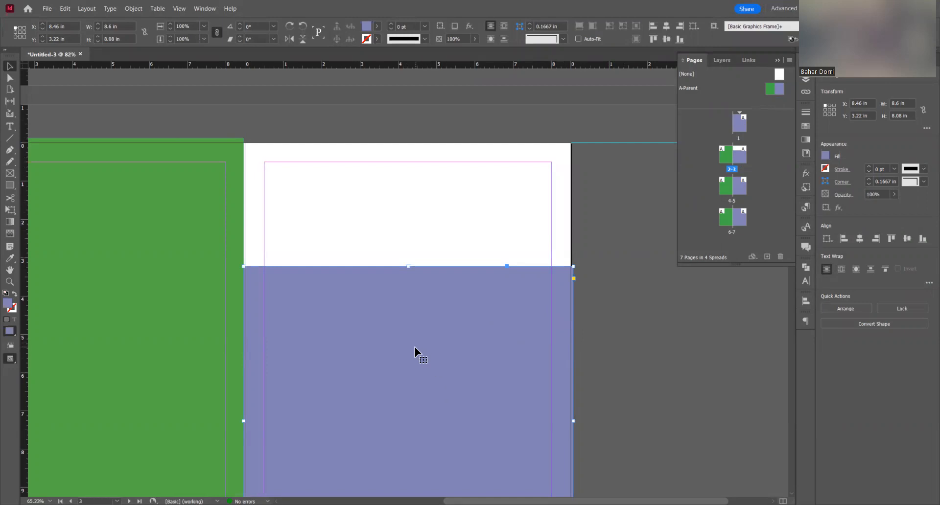
{"action": "scroll", "coordinate": [444, 350], "scroll_direction": "down", "scroll_amount": 3}
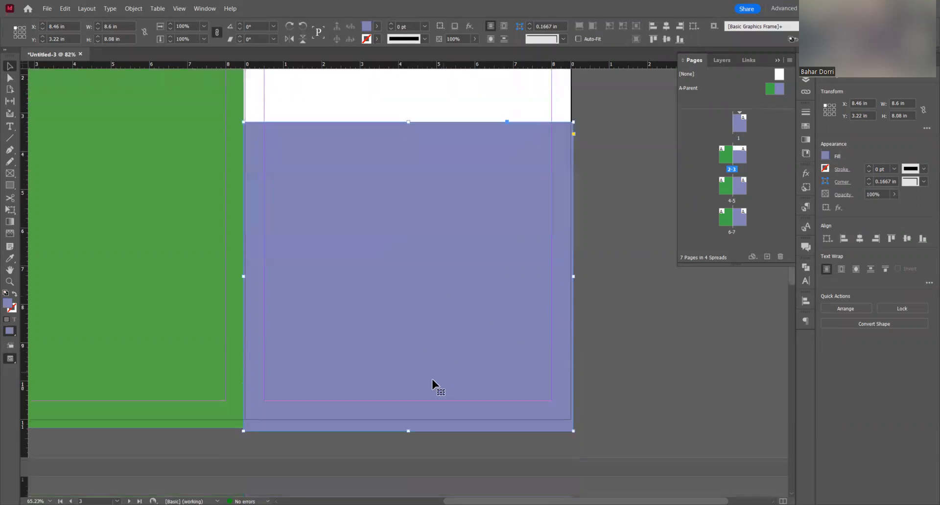
{"action": "left_click_drag", "start_coordinate": [409, 432], "coordinate": [408, 354]}
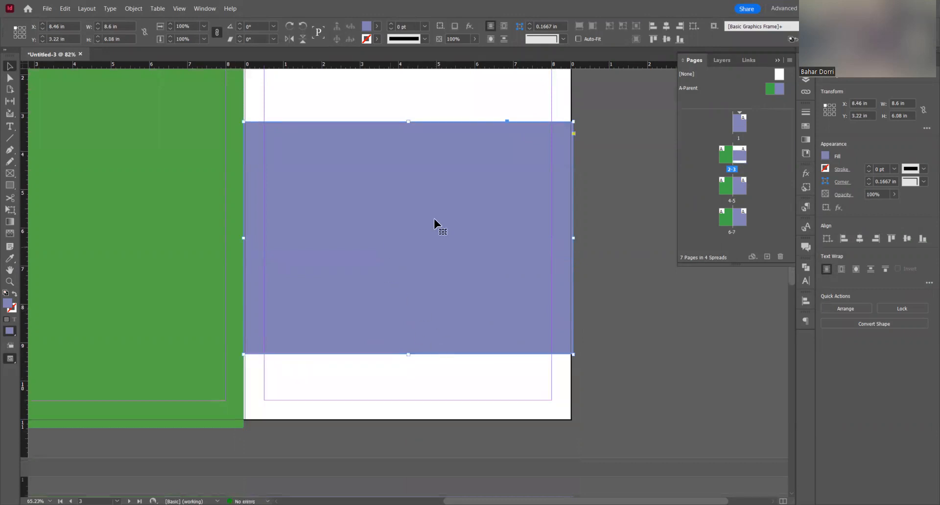
- Remove the parent from page 4 by applying [None] to it, and check the page in spread 4-5
{"action": "scroll", "coordinate": [471, 223], "scroll_direction": "up", "scroll_amount": 2}
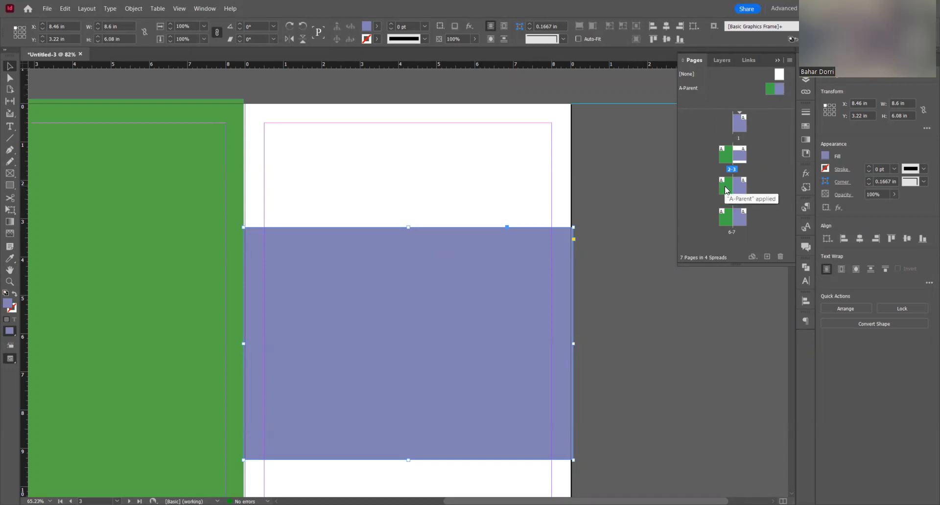
{"action": "left_click", "coordinate": [781, 75]}
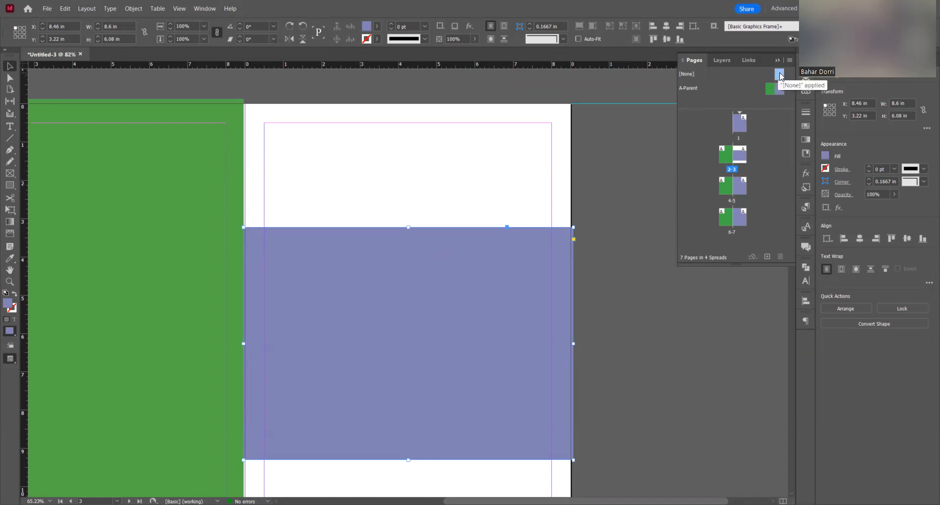
{"action": "left_click_drag", "start_coordinate": [780, 76], "coordinate": [728, 188]}
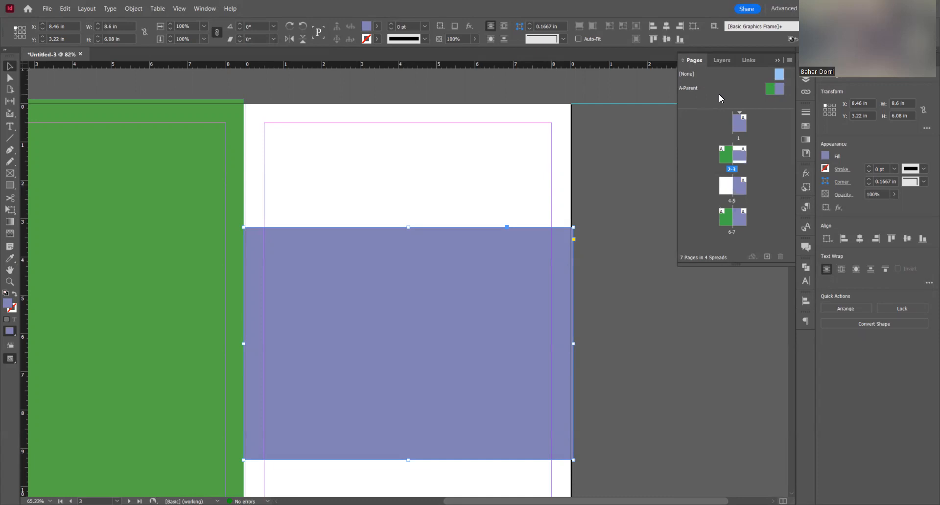
{"action": "scroll", "coordinate": [268, 227], "scroll_direction": "down", "scroll_amount": 3}
{"action": "scroll", "coordinate": [272, 222], "scroll_direction": "down", "scroll_amount": 10}
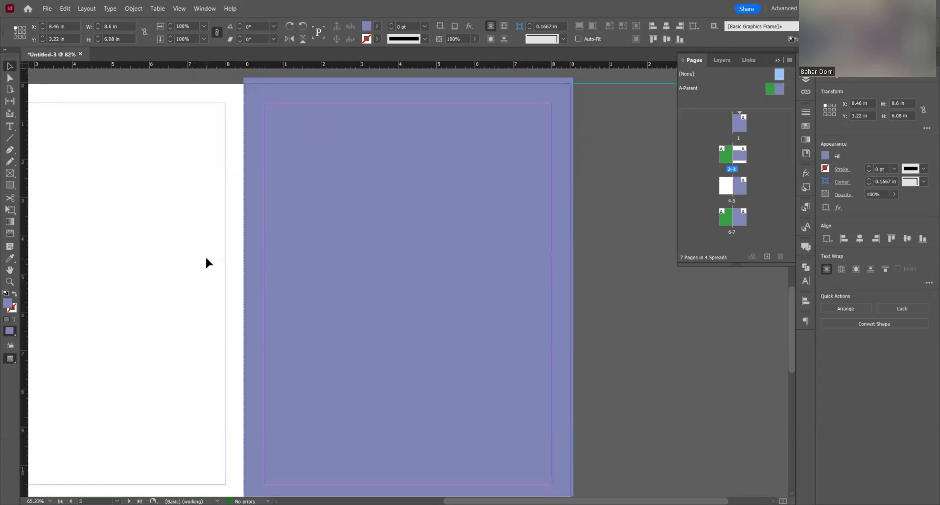
{"action": "scroll", "coordinate": [218, 240], "scroll_direction": "left", "scroll_amount": 4}
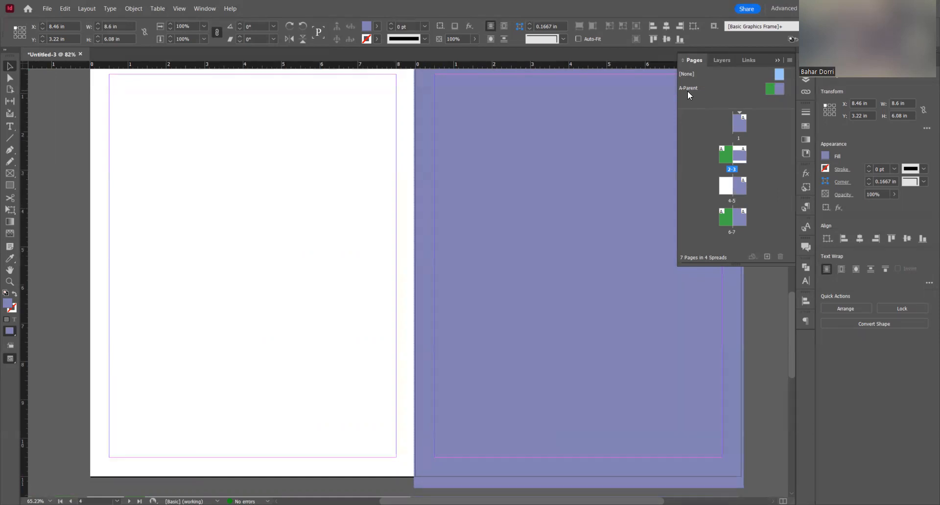
- Add a second parent spread to the document and open its left page
{"action": "double_click", "coordinate": [778, 90]}
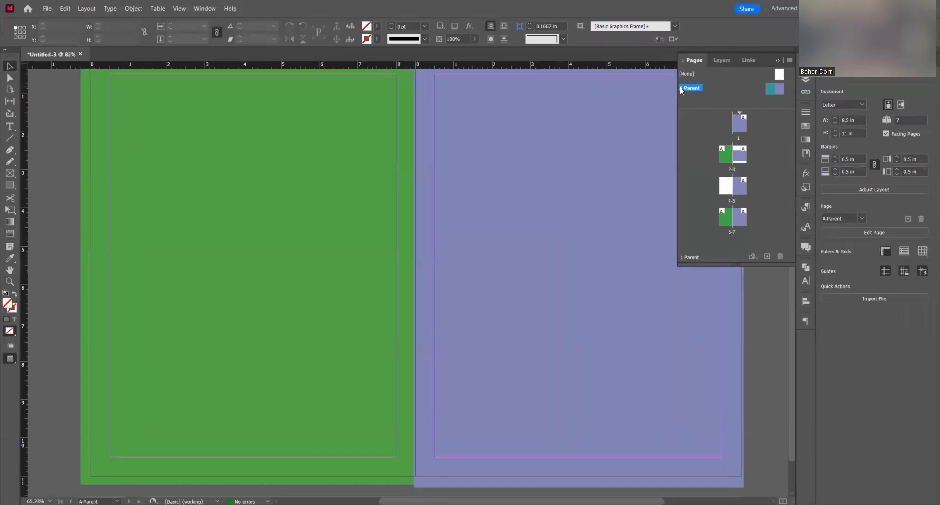
{"action": "left_click", "coordinate": [767, 257]}
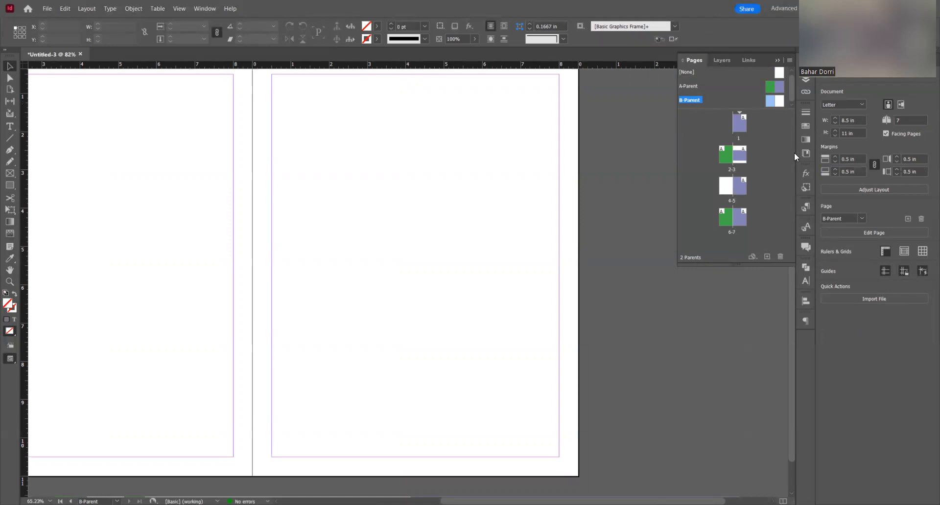
{"action": "double_click", "coordinate": [772, 101]}
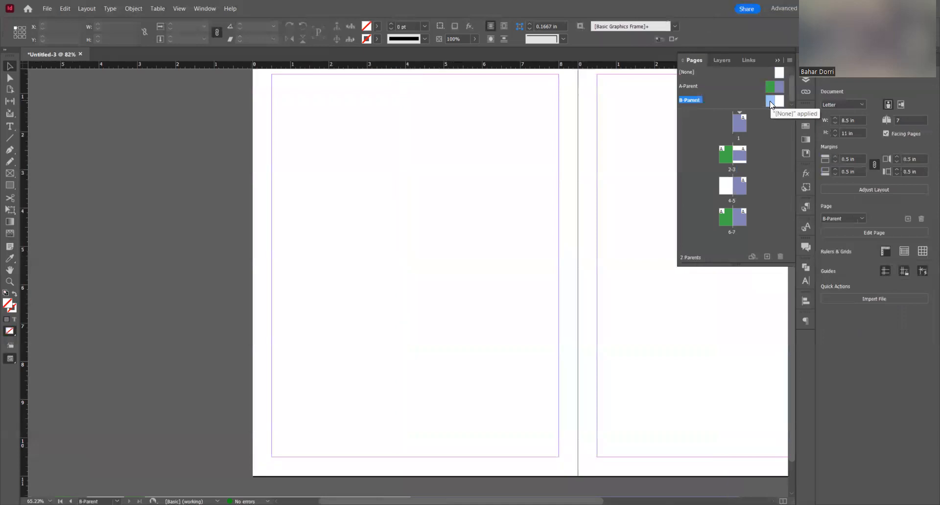
- Near the upper margin of B-Parent's left page, create a text frame about 3.98 by 1.1 in containing "Title"
{"action": "scroll", "coordinate": [492, 343], "scroll_direction": "up", "scroll_amount": 1}
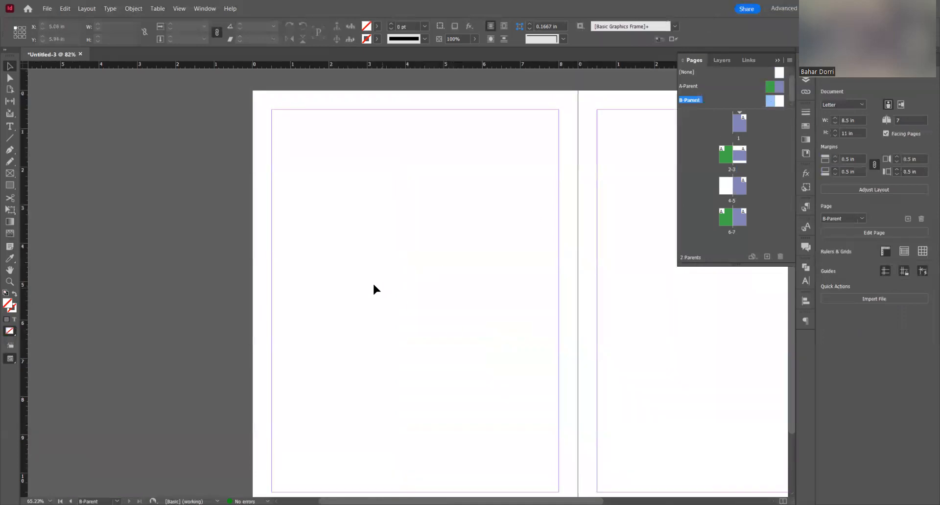
{"action": "left_click", "coordinate": [10, 126]}
{"action": "left_click_drag", "start_coordinate": [326, 118], "coordinate": [478, 159]}
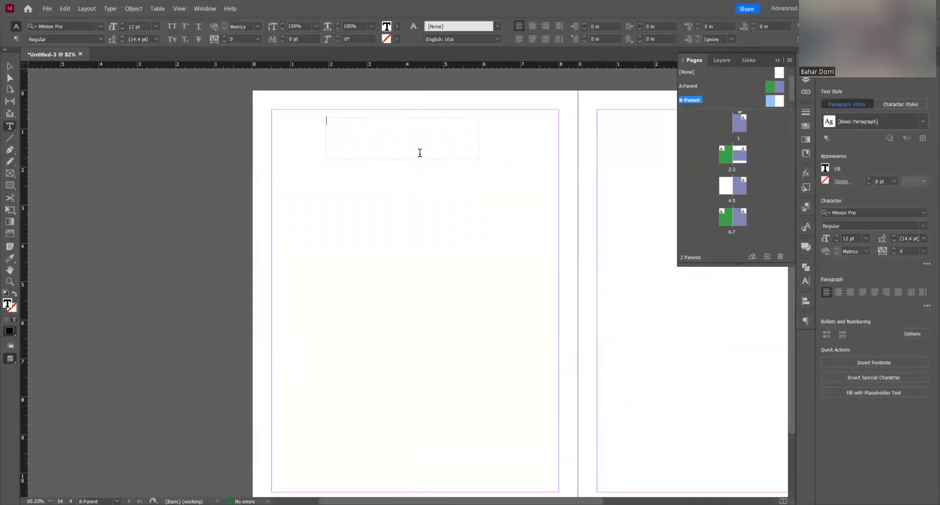
{"action": "type", "text": "Title"}
- Set the word "Title" to 36 pt and colour it with the red C=15 M=100 Y=100 swatch
{"action": "double_click", "coordinate": [334, 119]}
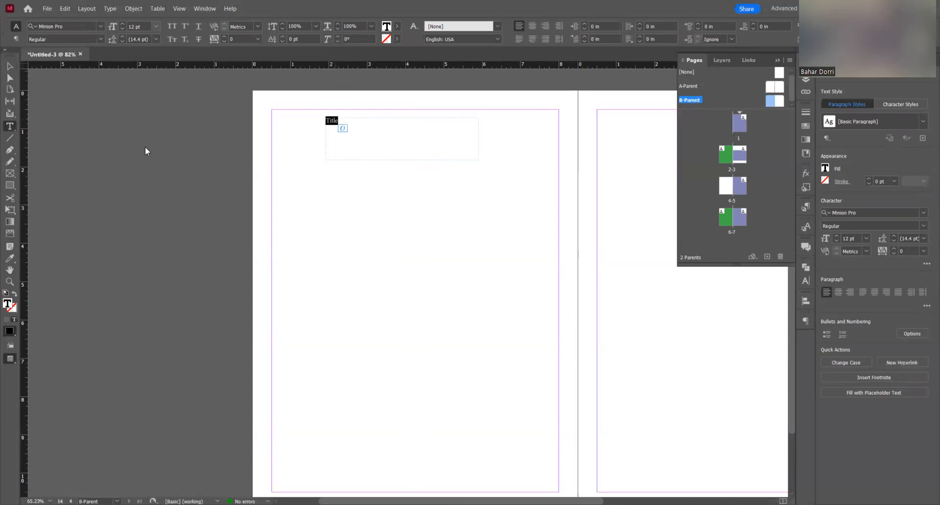
{"action": "left_click", "coordinate": [156, 26]}
{"action": "left_click", "coordinate": [147, 151]}
{"action": "left_click", "coordinate": [397, 26]}
{"action": "left_click", "coordinate": [332, 134]}
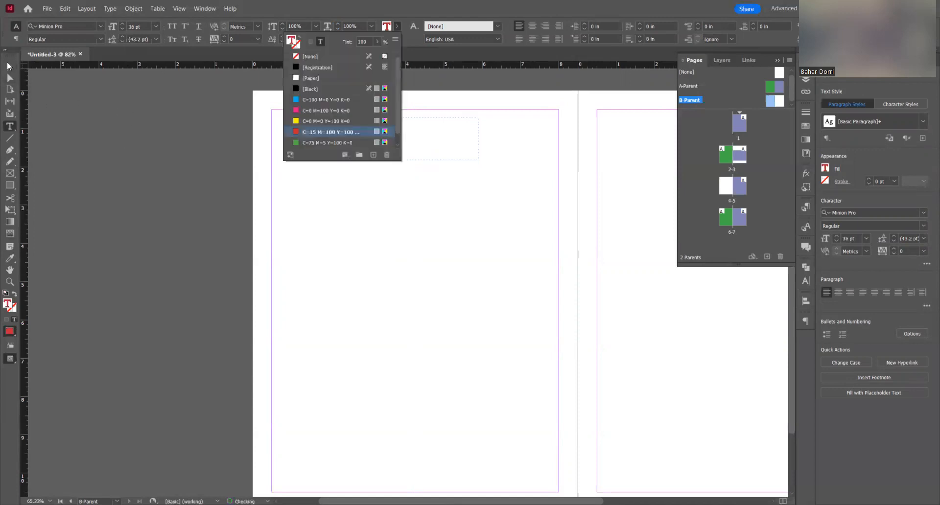
{"action": "left_click", "coordinate": [9, 66]}
{"action": "left_click", "coordinate": [116, 162]}
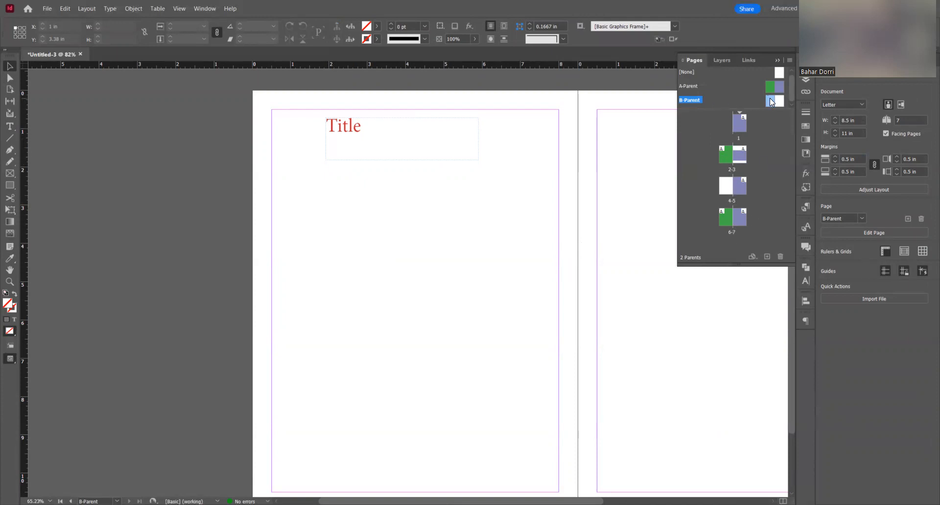
- Apply B-Parent's left page to page 4, then override the parent's title frame on that page to make it selectable
{"action": "left_click_drag", "start_coordinate": [770, 100], "coordinate": [726, 183]}
{"action": "double_click", "coordinate": [726, 188]}
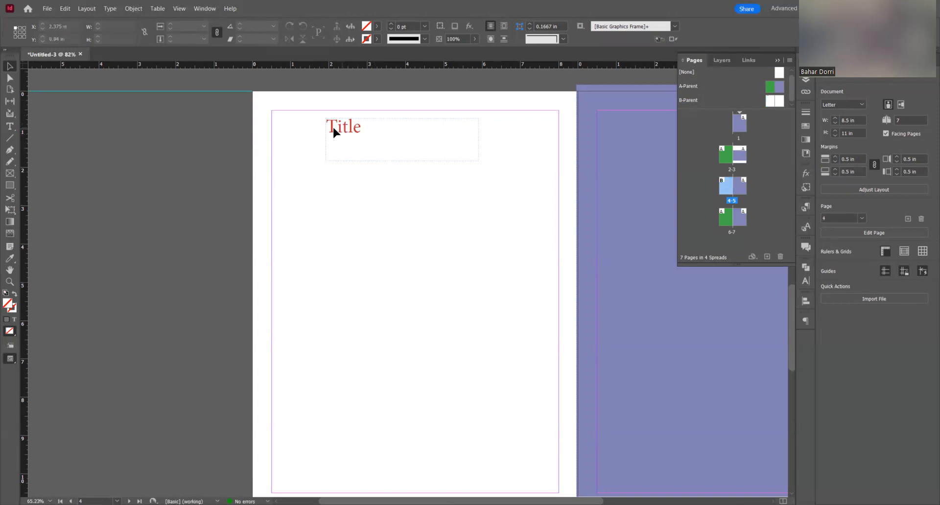
{"action": "left_click_drag", "start_coordinate": [340, 132], "coordinate": [358, 159]}
{"action": "left_click", "coordinate": [342, 130]}
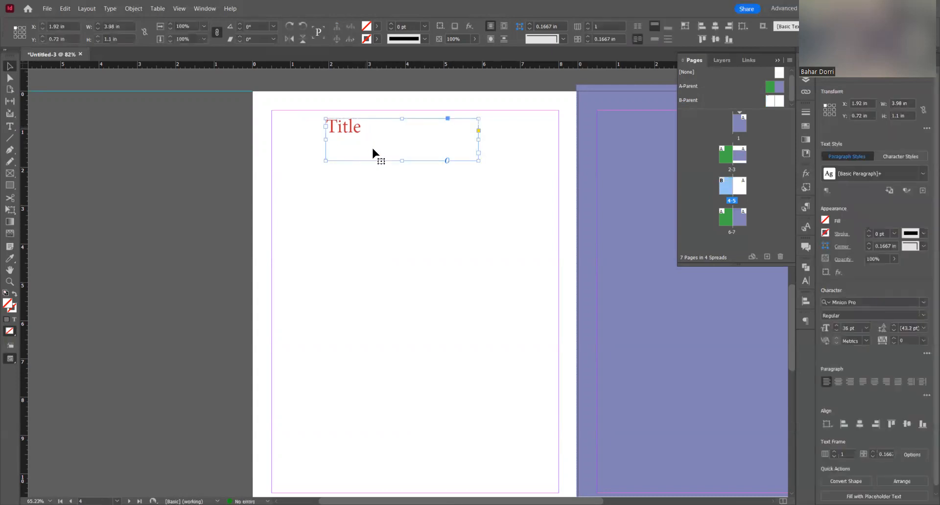
{"action": "left_click", "coordinate": [487, 212]}
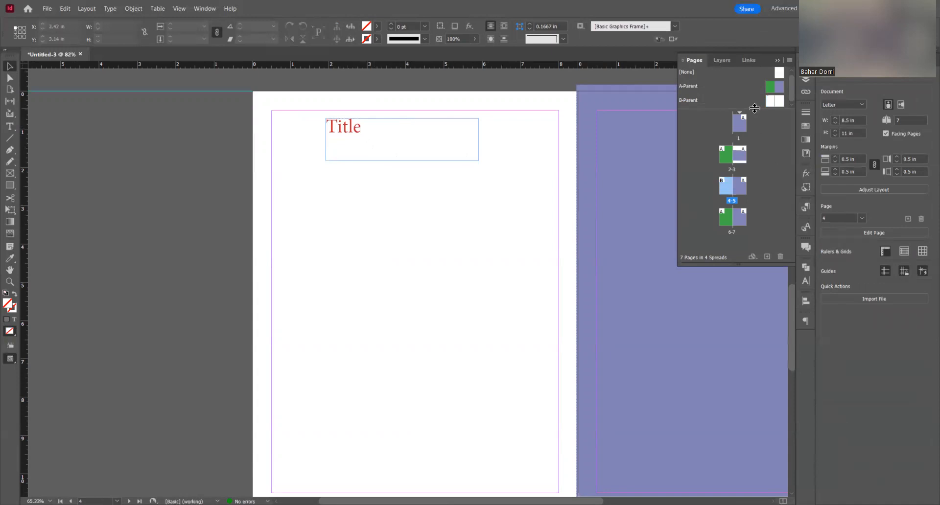
- Enlarge the area listing the parent spreads to make room below B-Parent
{"action": "left_click_drag", "start_coordinate": [716, 109], "coordinate": [714, 121]}
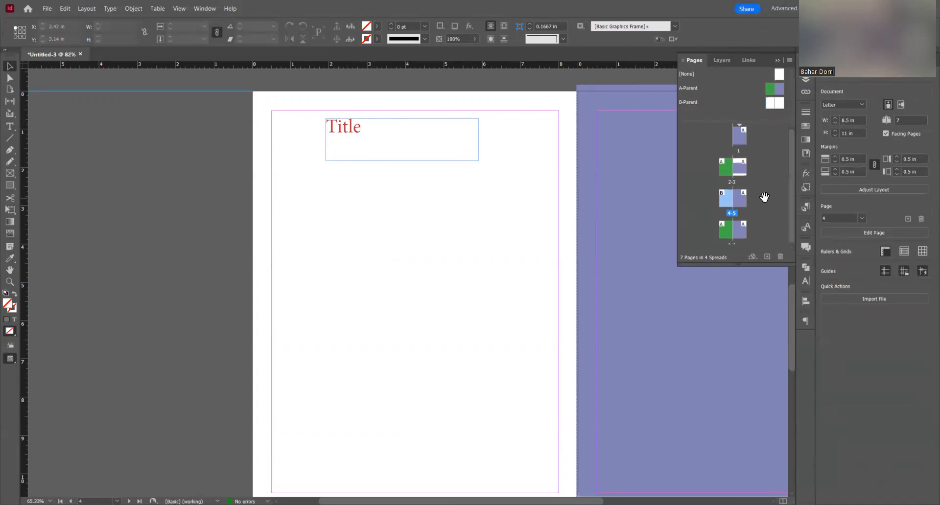